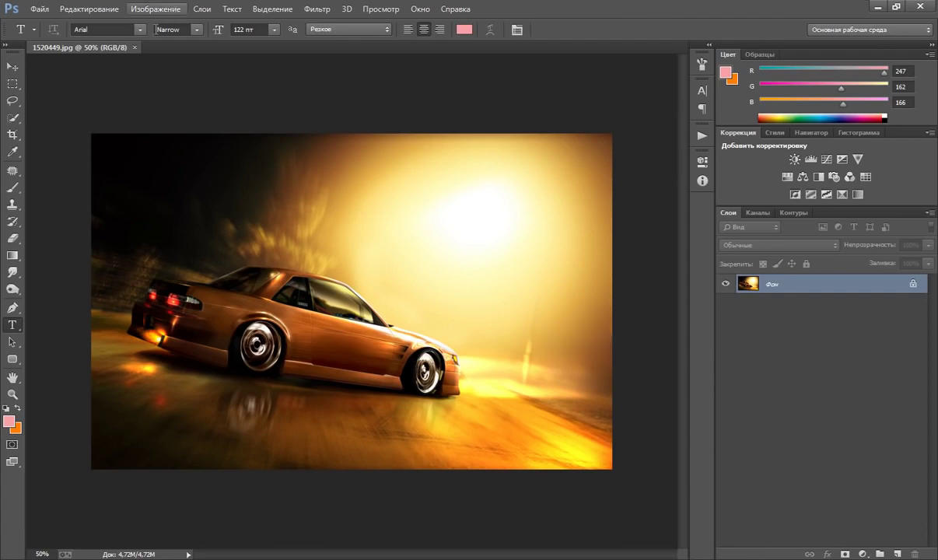
Check the font list, leaving Arial unchanged, and bring up the File commands
{"action": "left_click", "coordinate": [133, 27]}
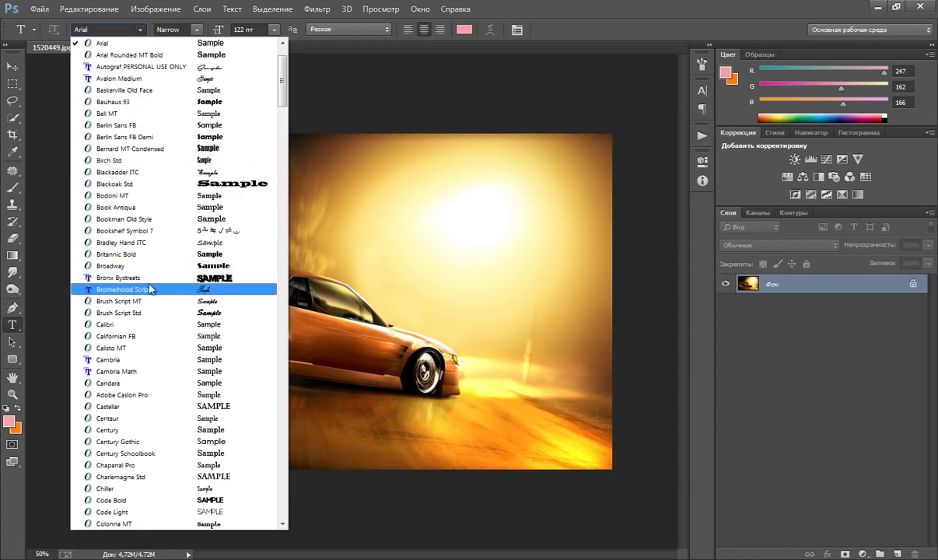
{"action": "left_click", "coordinate": [548, 28]}
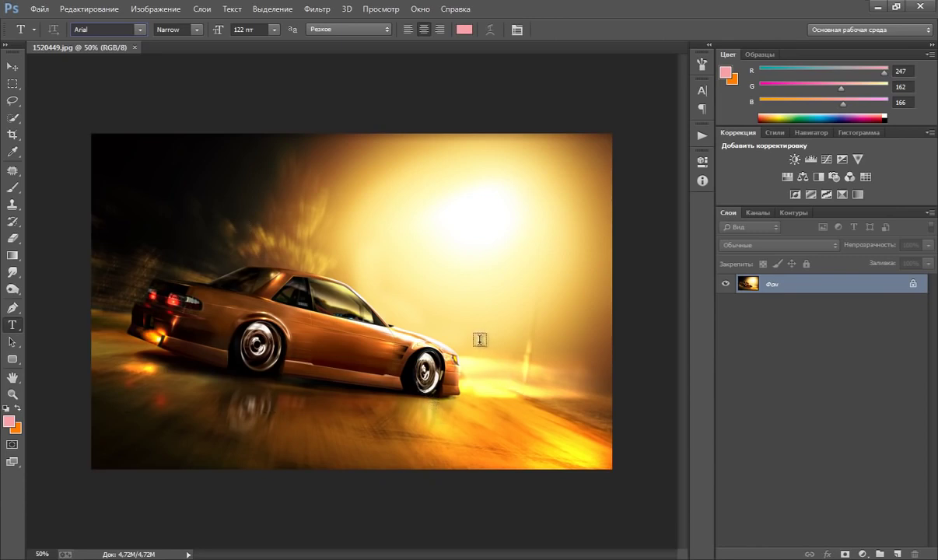
{"action": "left_click", "coordinate": [40, 9]}
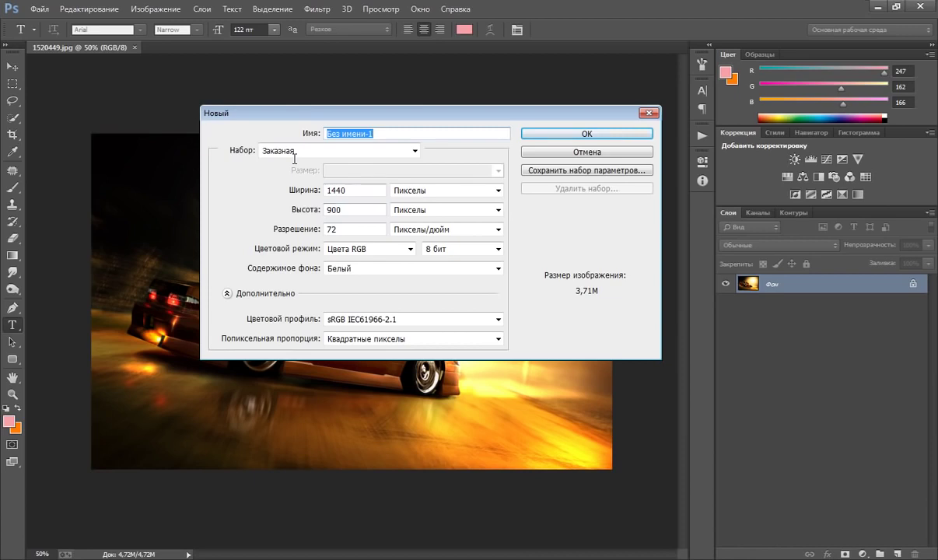
Create a new document 2000 px wide and 1000 px high at 72 ppi
{"action": "key", "text": "Tab"}
{"action": "type", "text": "20"}
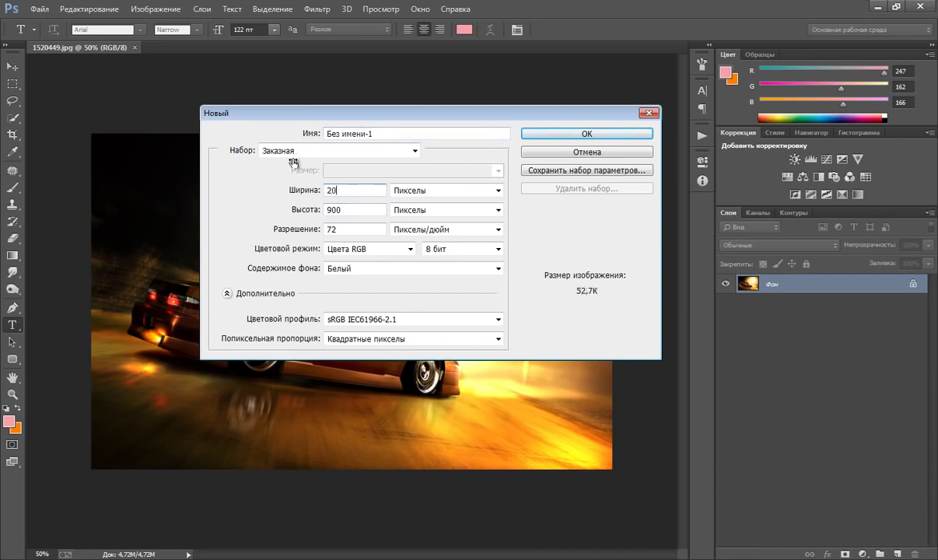
{"action": "type", "text": "00"}
{"action": "key", "text": "Tab"}
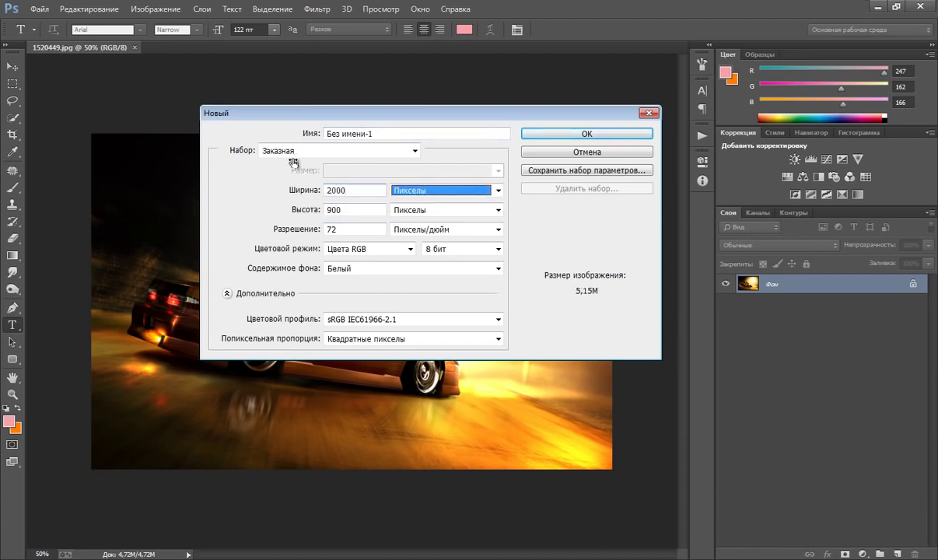
{"action": "key", "text": "Tab"}
{"action": "key", "text": "Tab"}
{"action": "key", "text": "Tab"}
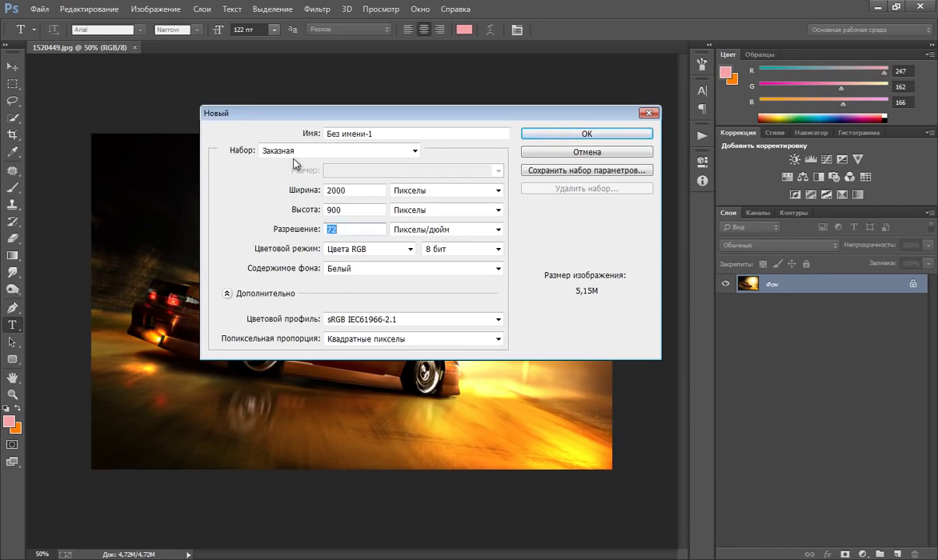
{"action": "key", "text": "shift+Tab"}
{"action": "key", "text": "shift+Tab"}
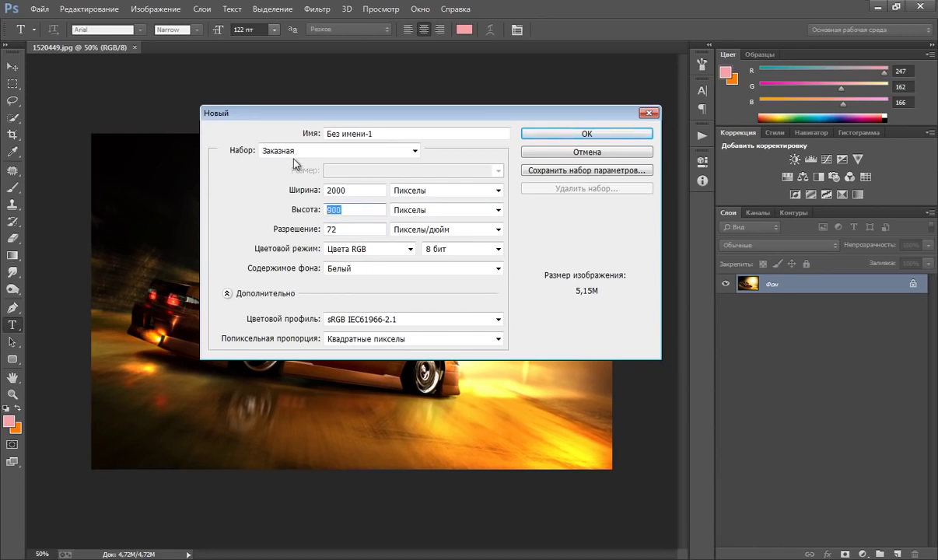
{"action": "type", "text": "1000"}
{"action": "key", "text": "Return"}
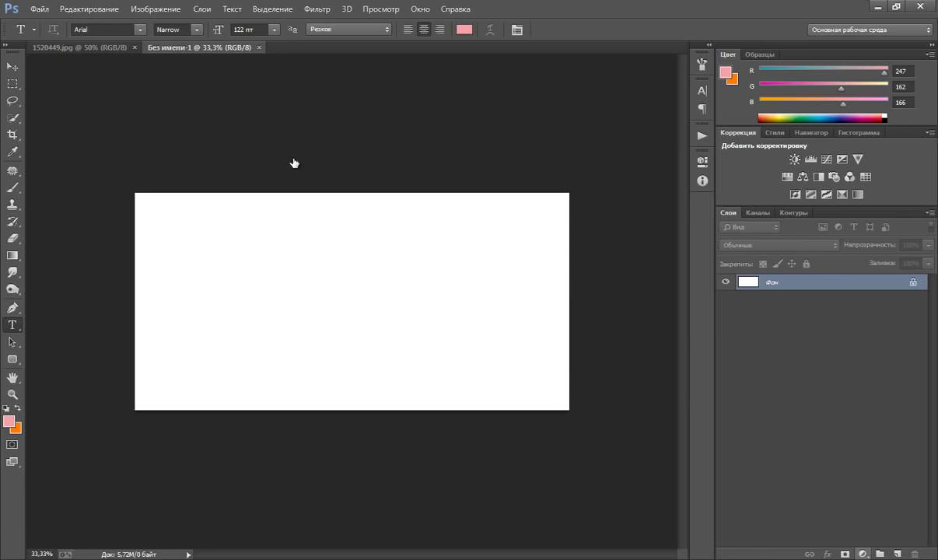
Add a Gradient Fill layer from the black-to-white preset with its white stop changed to #292828
{"action": "left_click", "coordinate": [862, 554]}
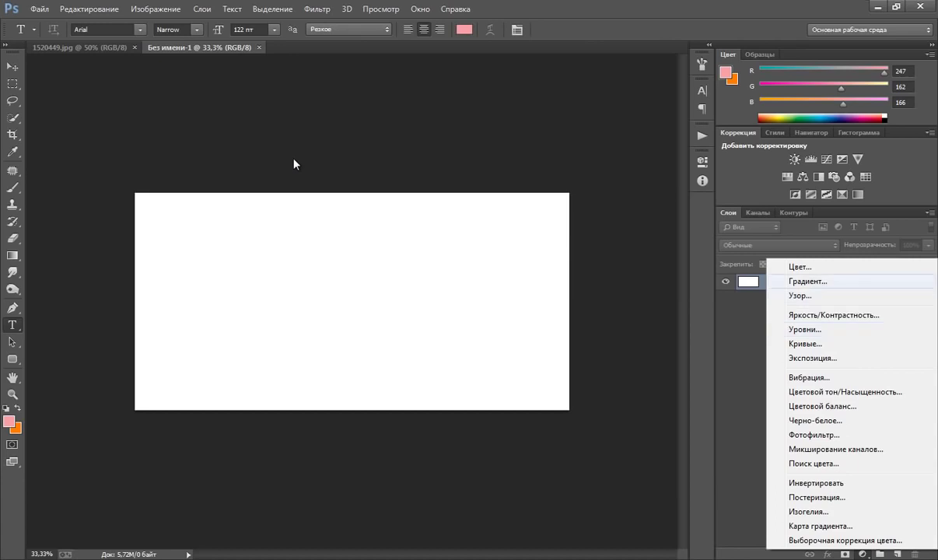
{"action": "left_click", "coordinate": [807, 281]}
{"action": "left_click", "coordinate": [622, 186]}
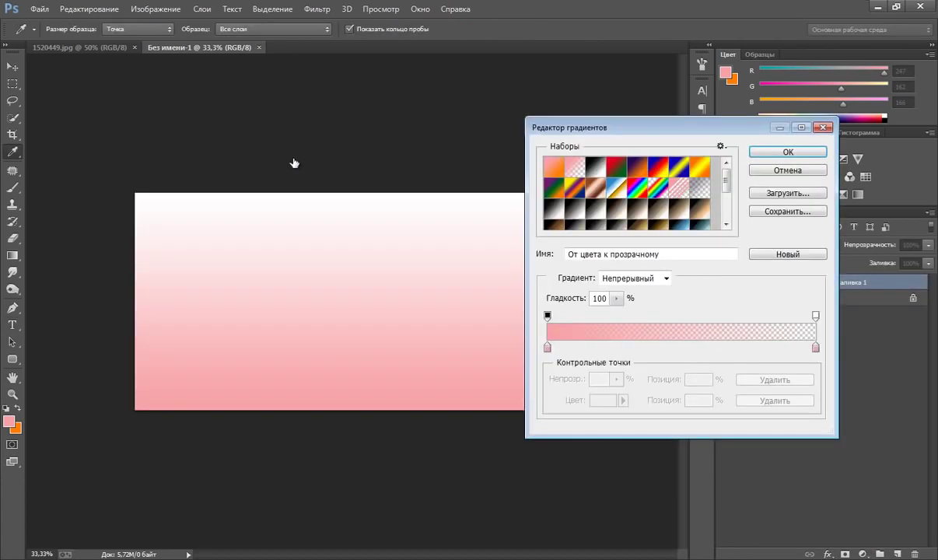
{"action": "left_click", "coordinate": [595, 165]}
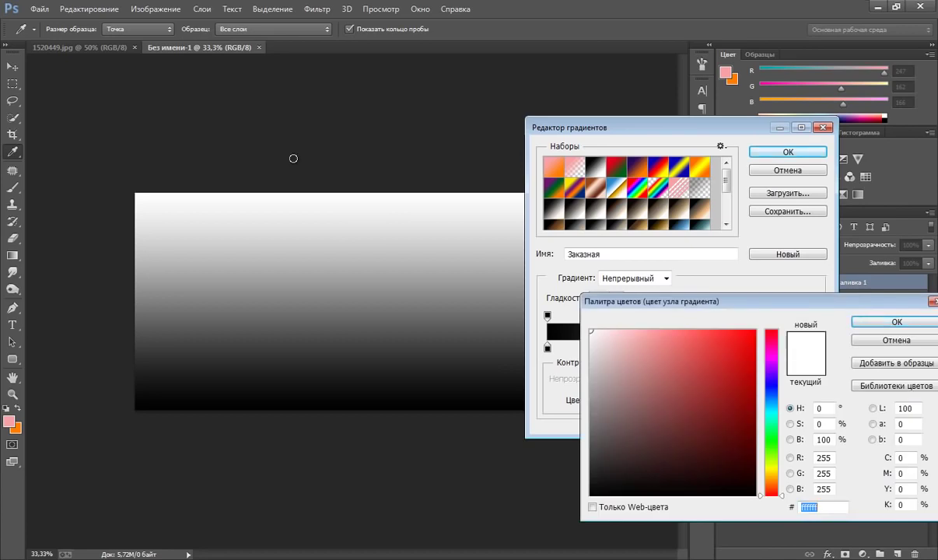
{"action": "left_click", "coordinate": [293, 158]}
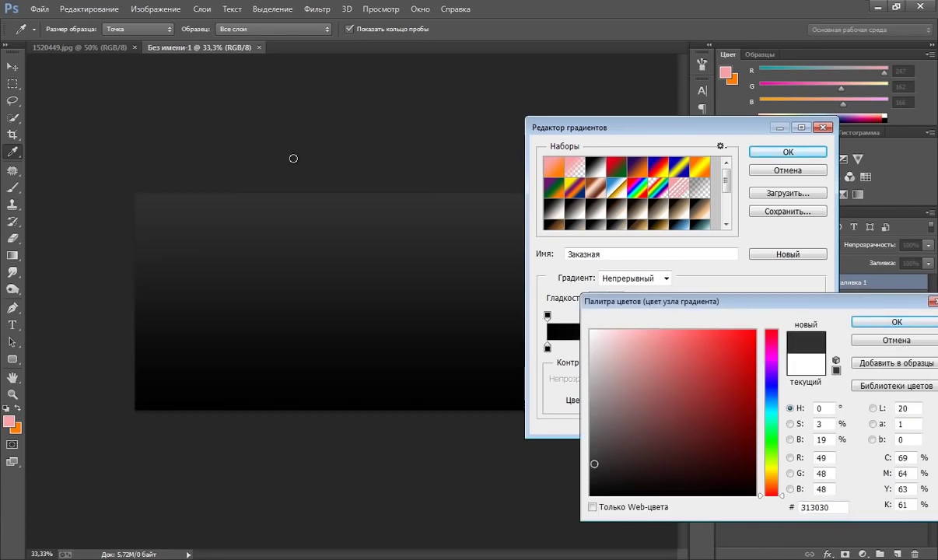
{"action": "left_click", "coordinate": [293, 159]}
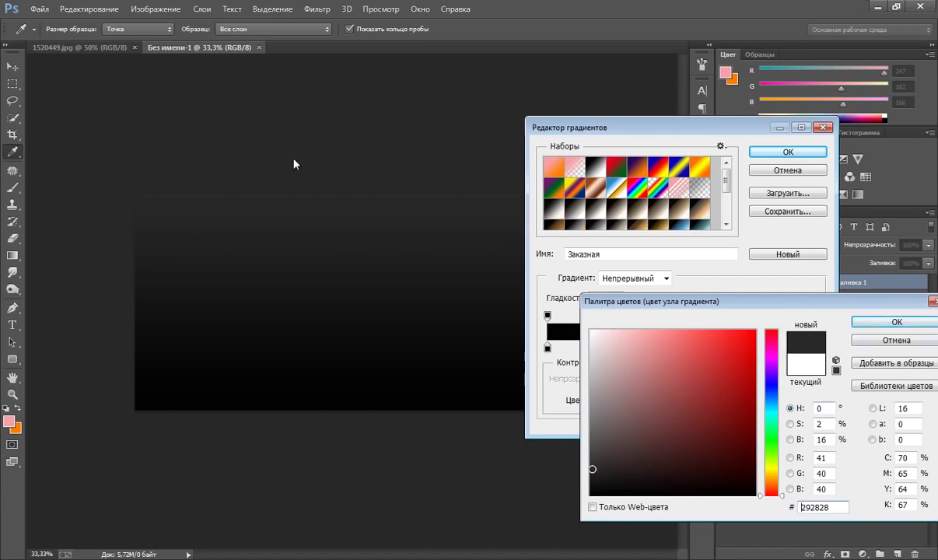
{"action": "key", "text": "Return"}
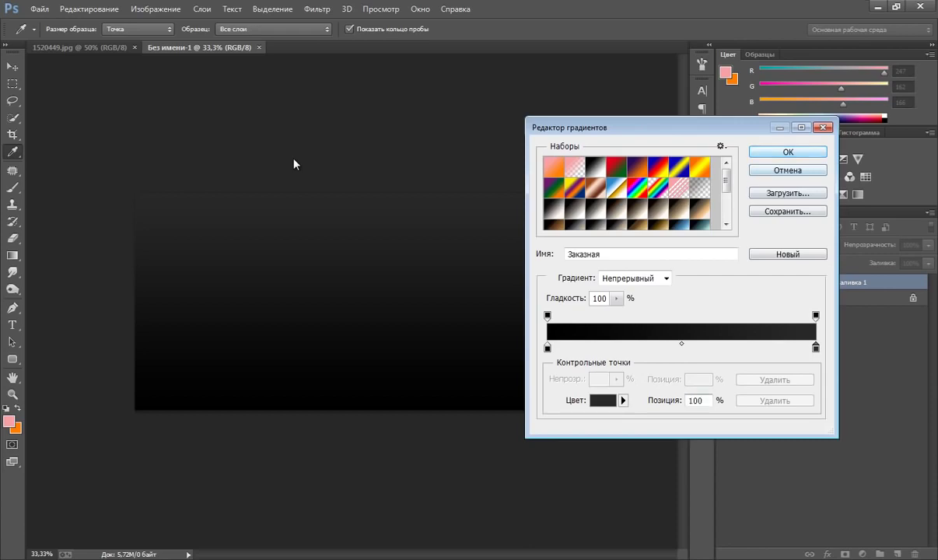
{"action": "key", "text": "Return"}
Make the gradient fill Radial and reversed at 250% scale, and commit it
{"action": "key", "text": "alt+Down"}
{"action": "key", "text": "Down"}
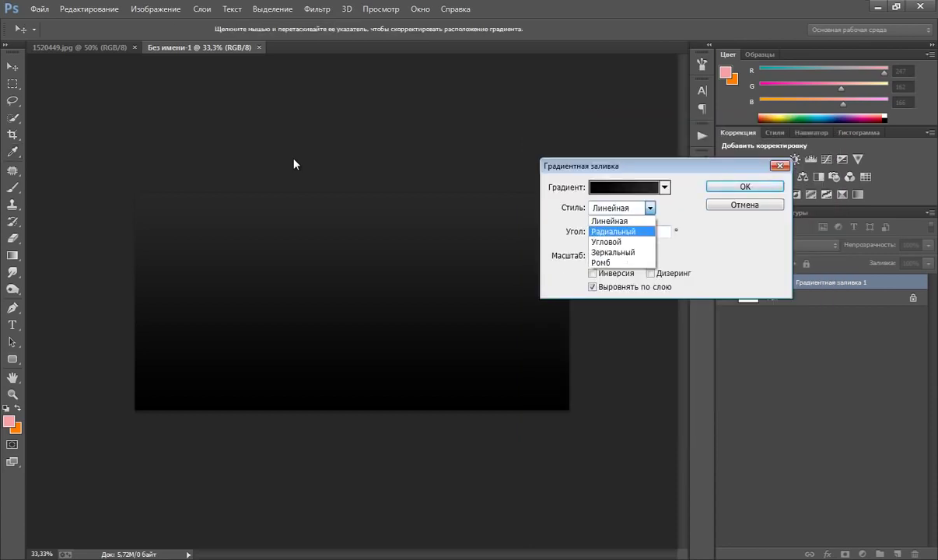
{"action": "key", "text": "Return"}
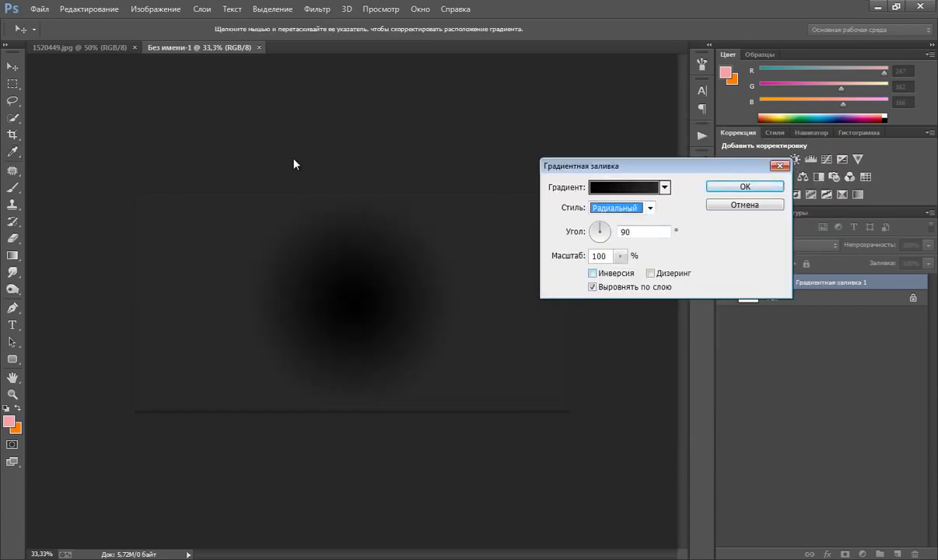
{"action": "key", "text": "alt+r"}
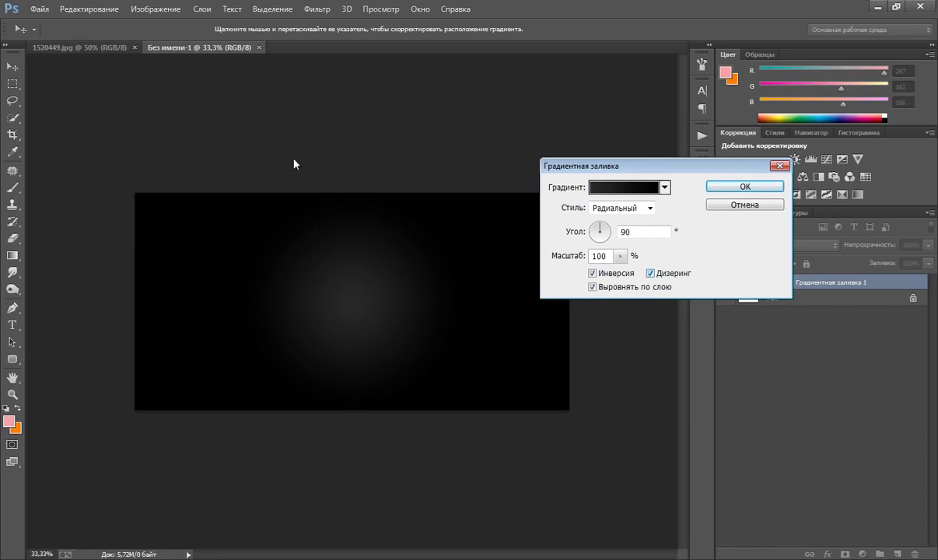
{"action": "key", "text": "alt+Down"}
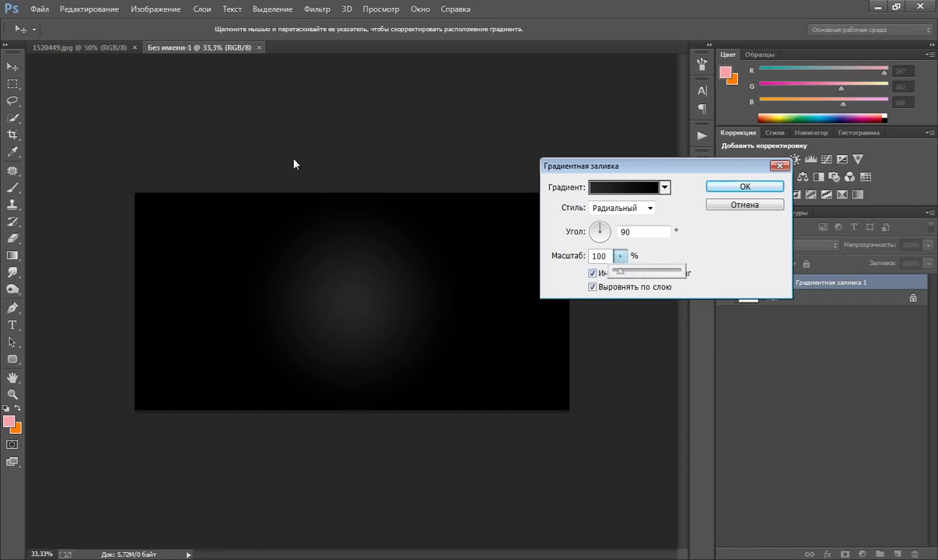
{"action": "type", "text": "169"}
{"action": "type", "text": "248"}
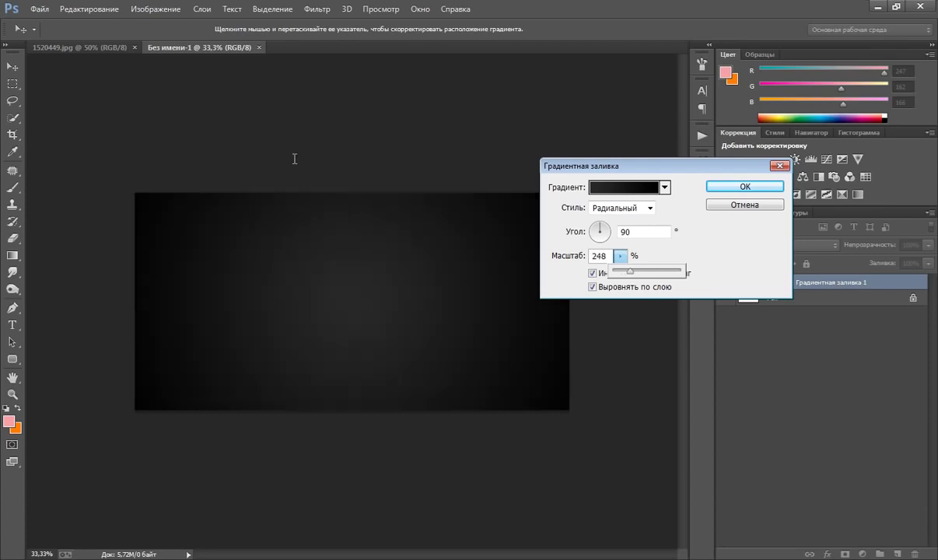
{"action": "key", "text": "Return"}
{"action": "type", "text": "250"}
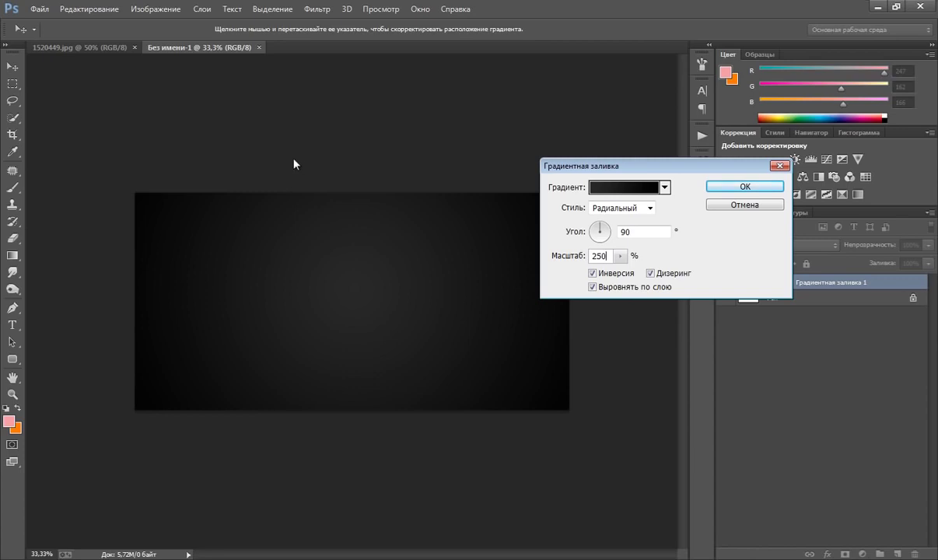
{"action": "key", "text": "Return"}
{"action": "key", "text": "t"}
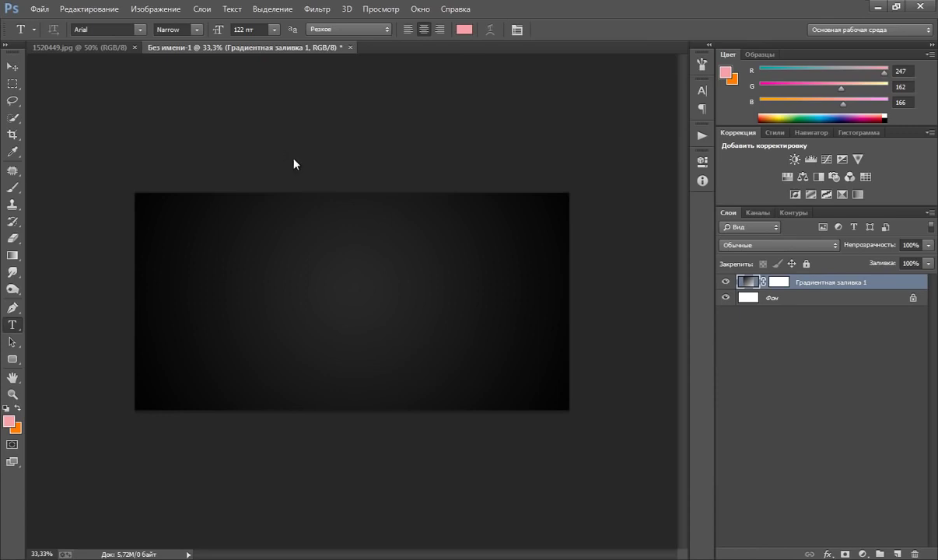
Set the type tool to the Bronx Bystreets font with colour #ffffff
{"action": "key", "text": "alt+Down"}
{"action": "key", "text": "Down"}
{"action": "key", "text": "Down"}
{"action": "key", "text": "Down"}
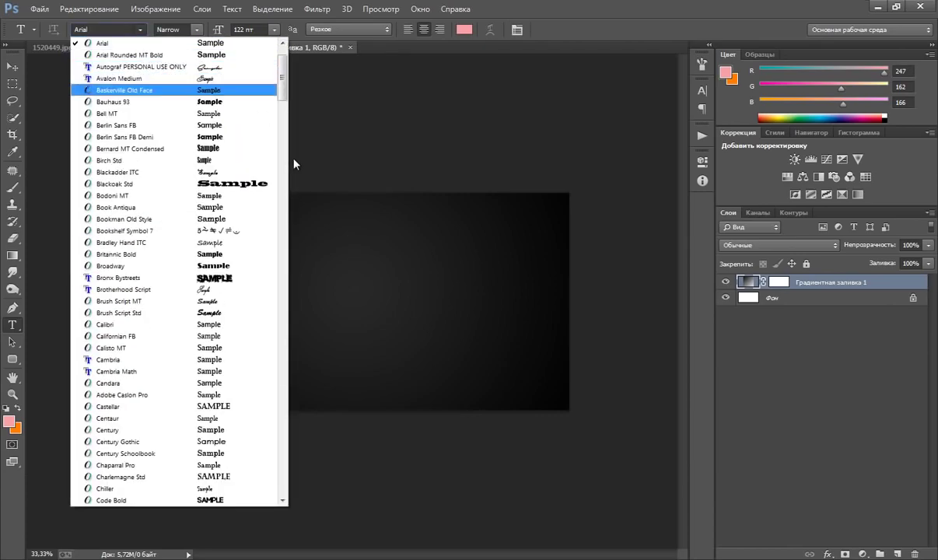
{"action": "key", "text": "Down"}
{"action": "key", "text": "Down"}
{"action": "scroll", "coordinate": [294, 163], "scroll_direction": "down", "scroll_amount": 1}
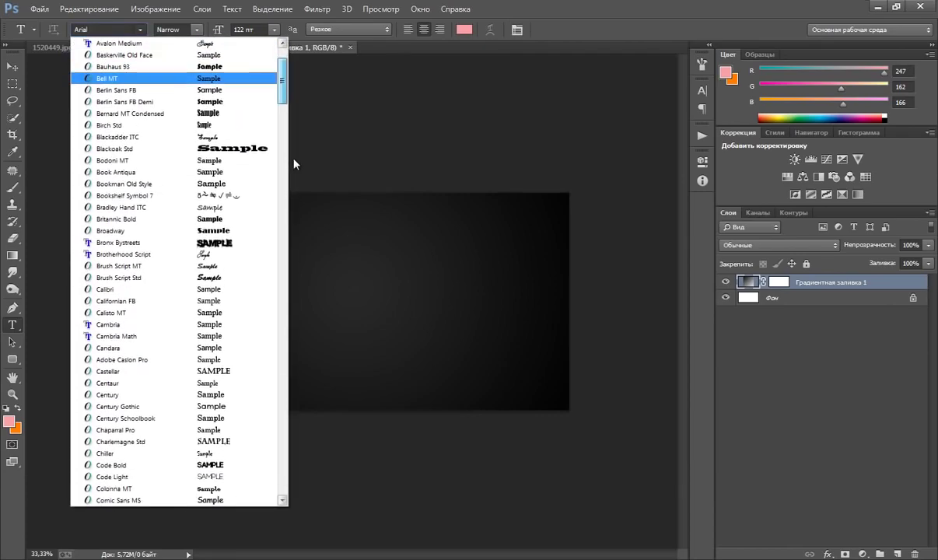
{"action": "key", "text": "Down"}
{"action": "key", "text": "Down"}
{"action": "key", "text": "Down"}
{"action": "key", "text": "Down"}
{"action": "key", "text": "Down"}
{"action": "key", "text": "Down"}
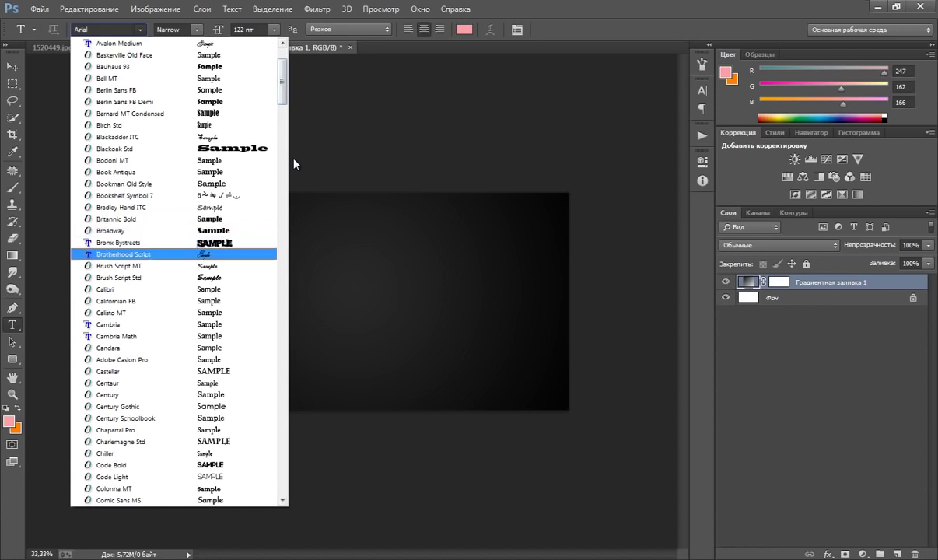
{"action": "key", "text": "Down"}
{"action": "key", "text": "Up"}
{"action": "key", "text": "Return"}
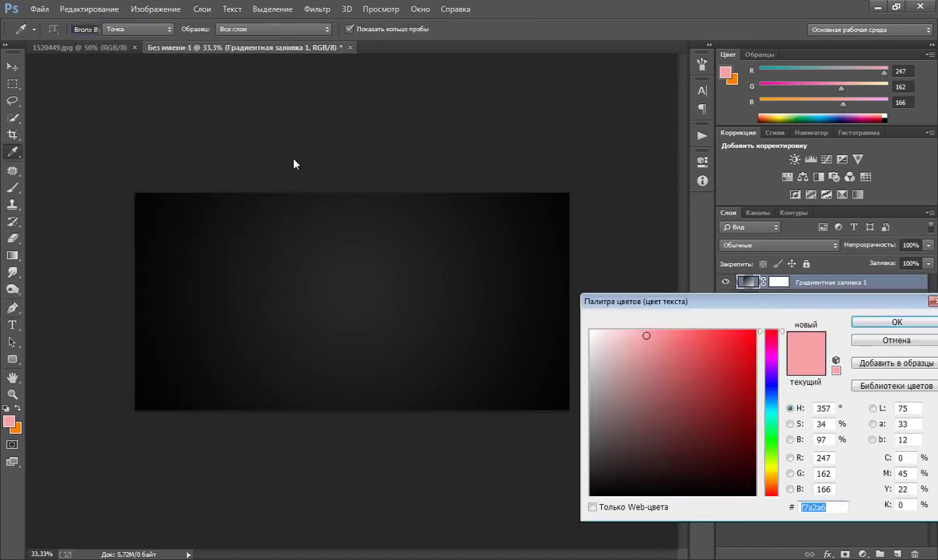
{"action": "type", "text": "ffffff"}
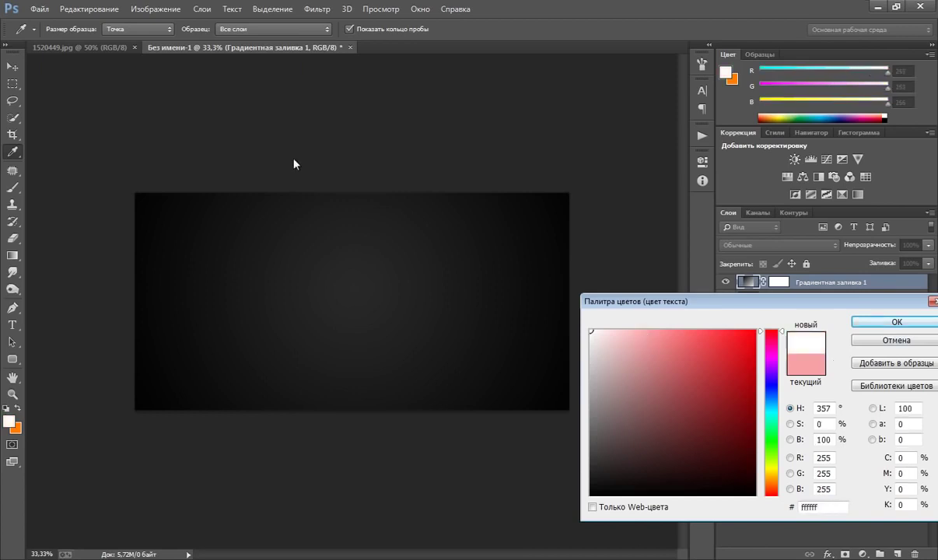
{"action": "key", "text": "Return"}
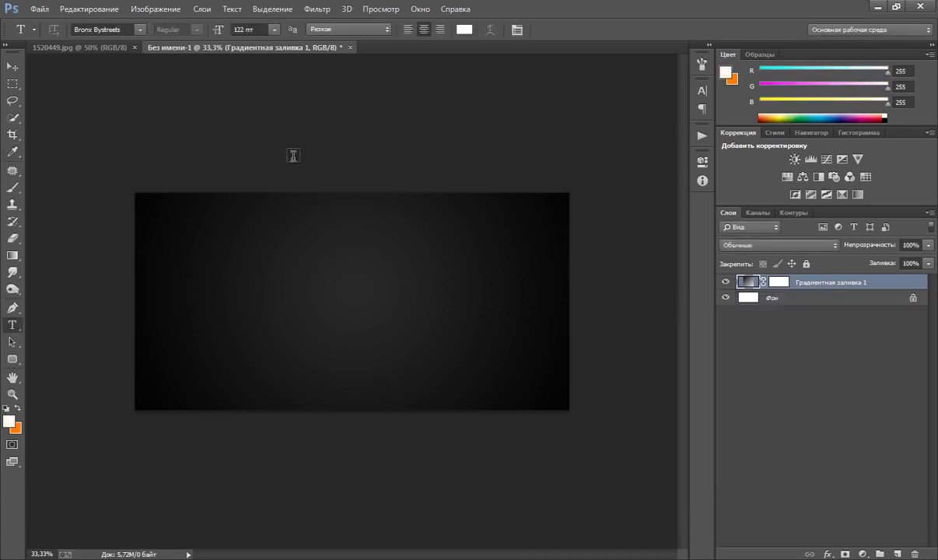
Type DRIVE on the canvas at 250 pt and drag it toward the centre
{"action": "left_click", "coordinate": [293, 155]}
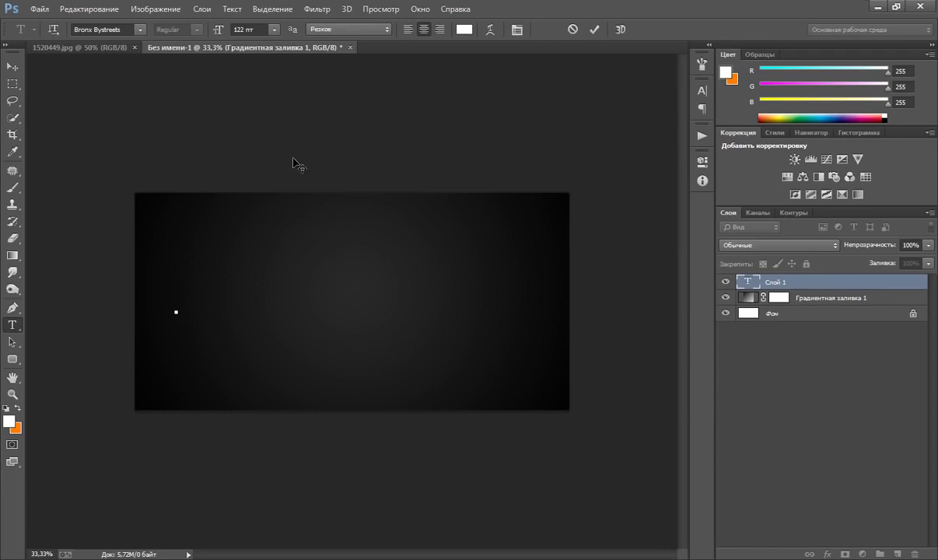
{"action": "type", "text": "DR"}
{"action": "type", "text": "IVE"}
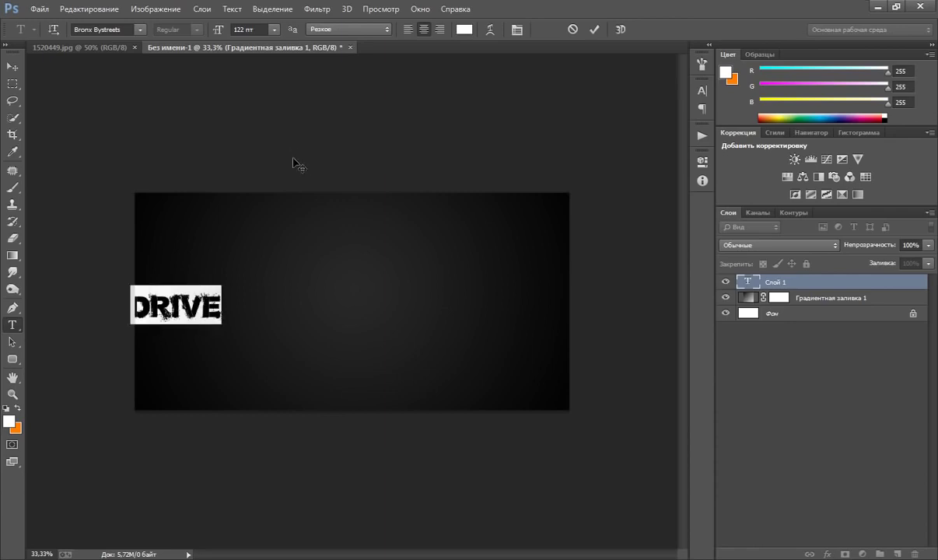
{"action": "key", "text": "alt+Down"}
{"action": "key", "text": "Escape"}
{"action": "key", "text": "Return"}
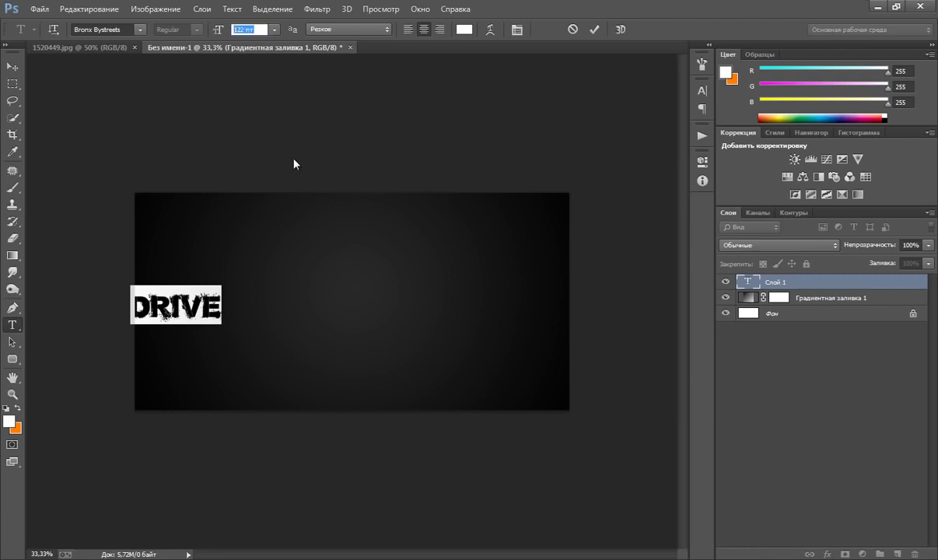
{"action": "type", "text": "250"}
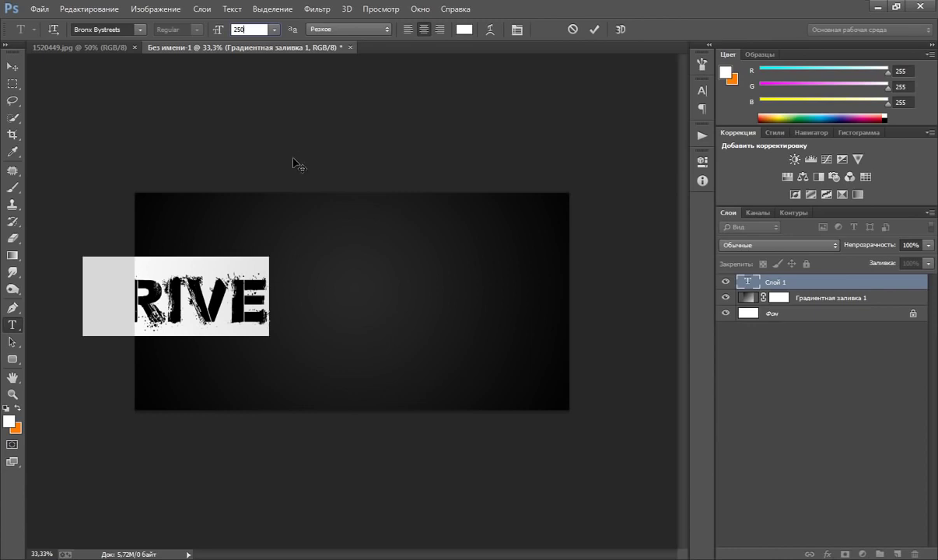
{"action": "key", "text": "ctrl+Return"}
{"action": "left_click_drag", "start_coordinate": [293, 162], "coordinate": [402, 163]}
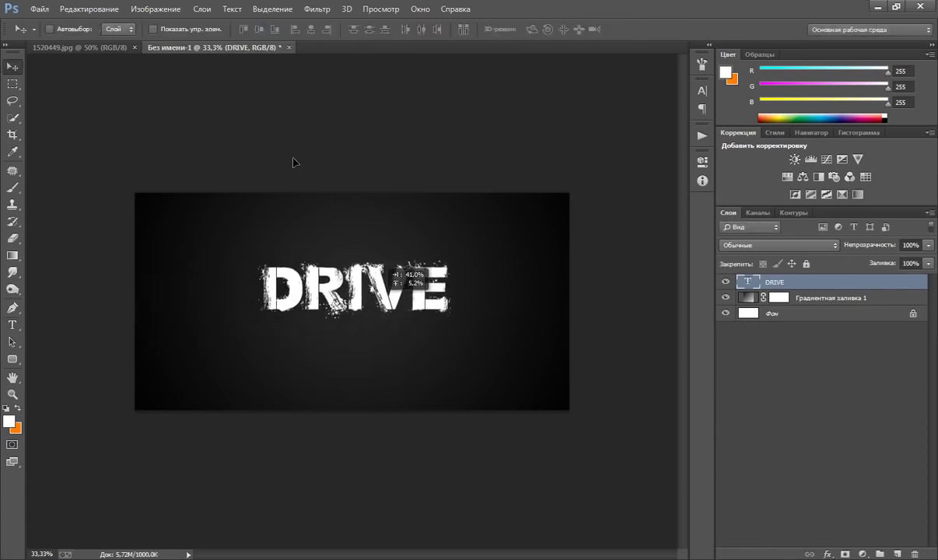
Enlarge the DRIVE text to 450 pt
{"action": "key", "text": "t"}
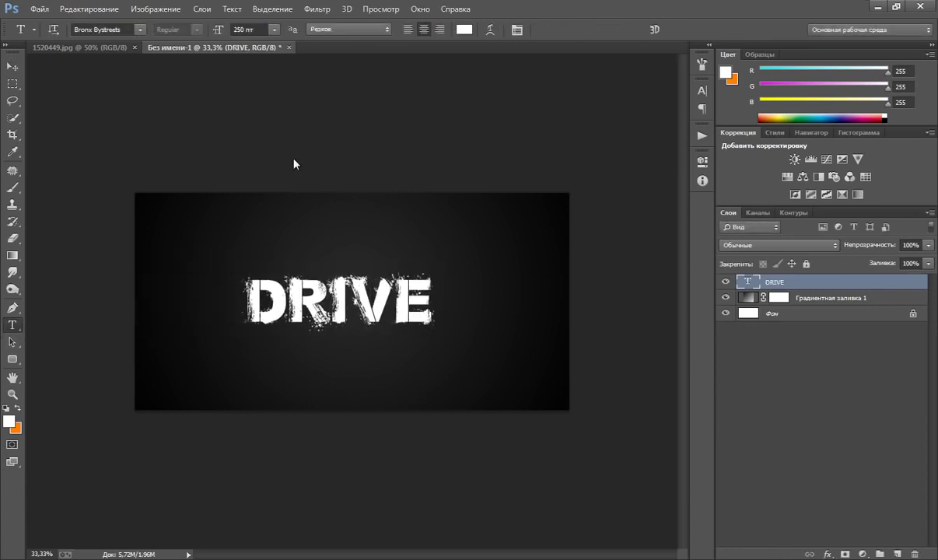
{"action": "key", "text": "Return"}
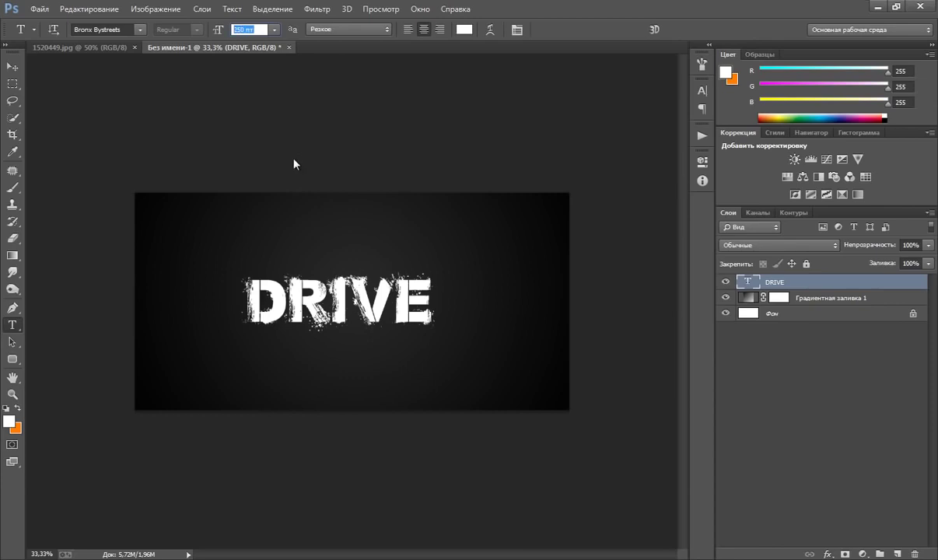
{"action": "type", "text": "350"}
{"action": "key", "text": "Return"}
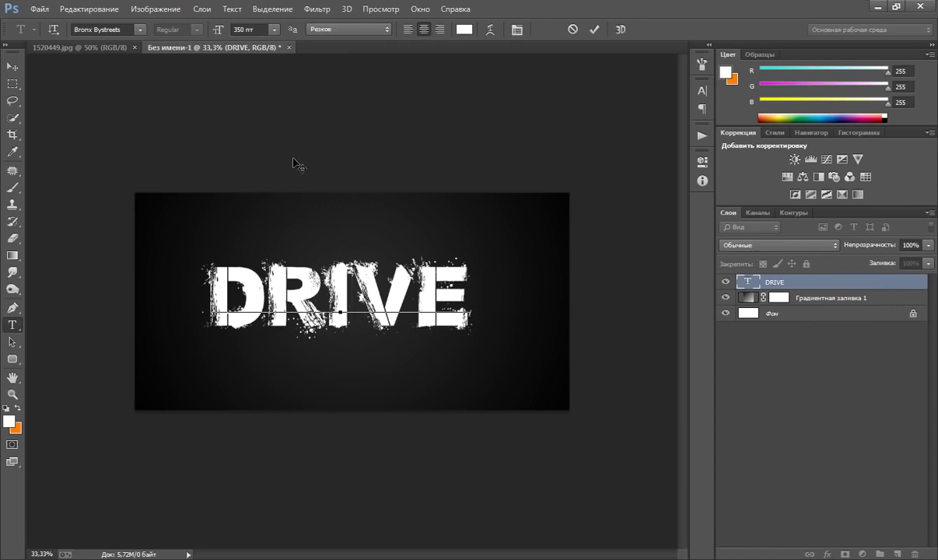
{"action": "type", "text": "4"}
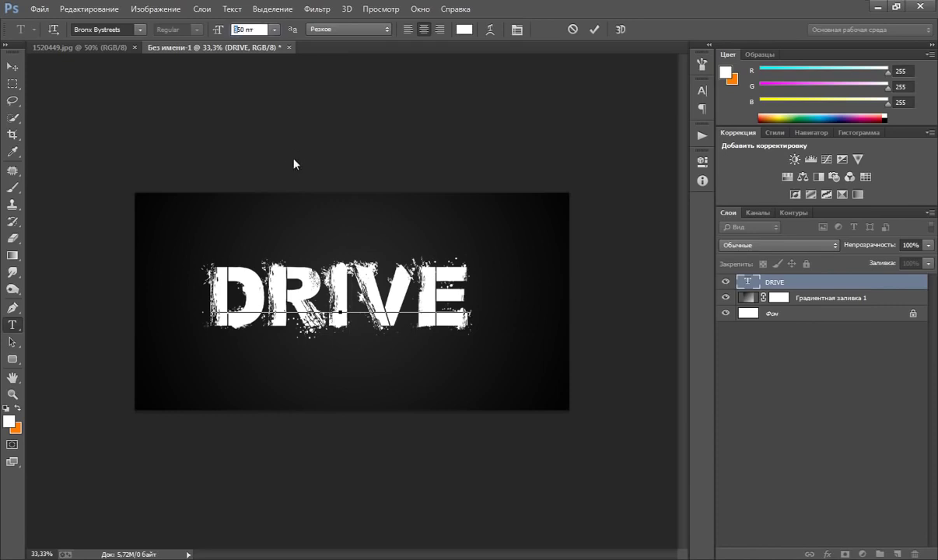
{"action": "key", "text": "Return"}
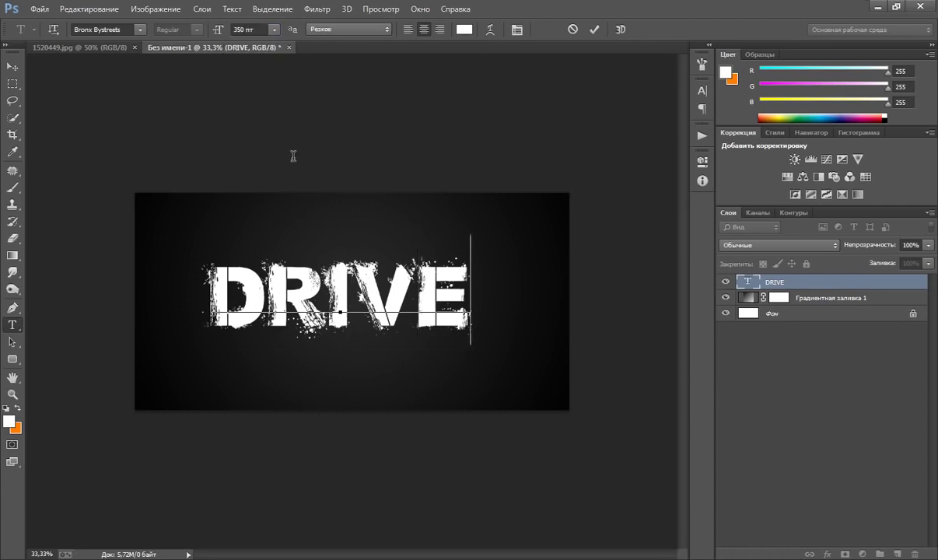
{"action": "key", "text": "ctrl+a"}
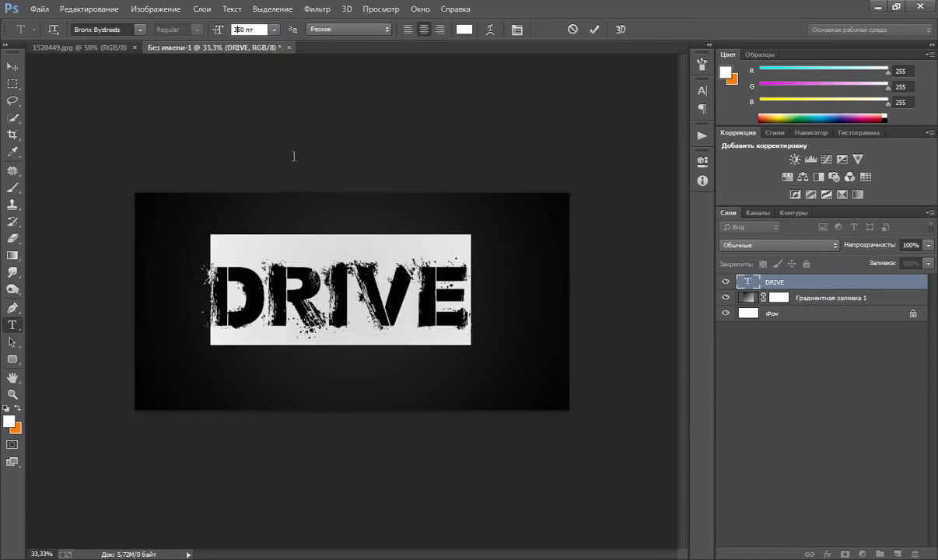
{"action": "type", "text": "4"}
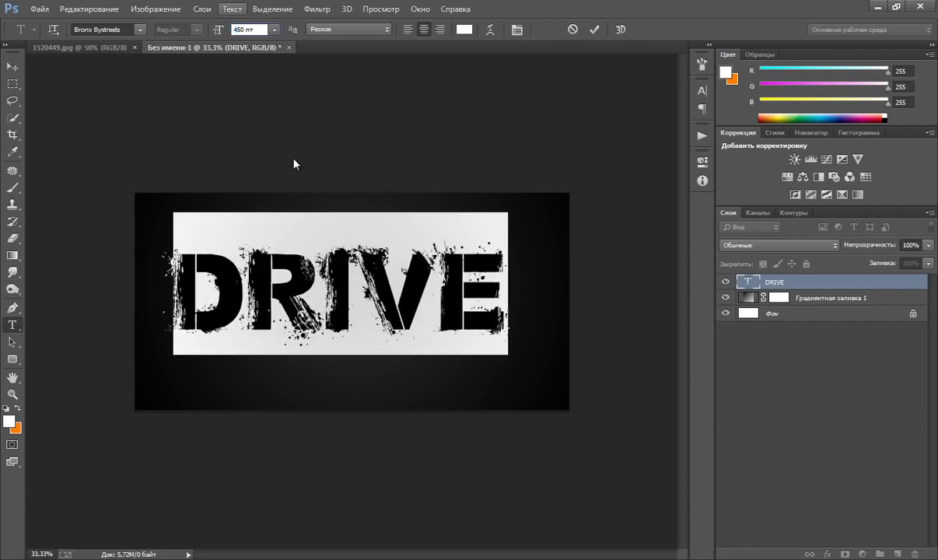
{"action": "key", "text": "Return"}
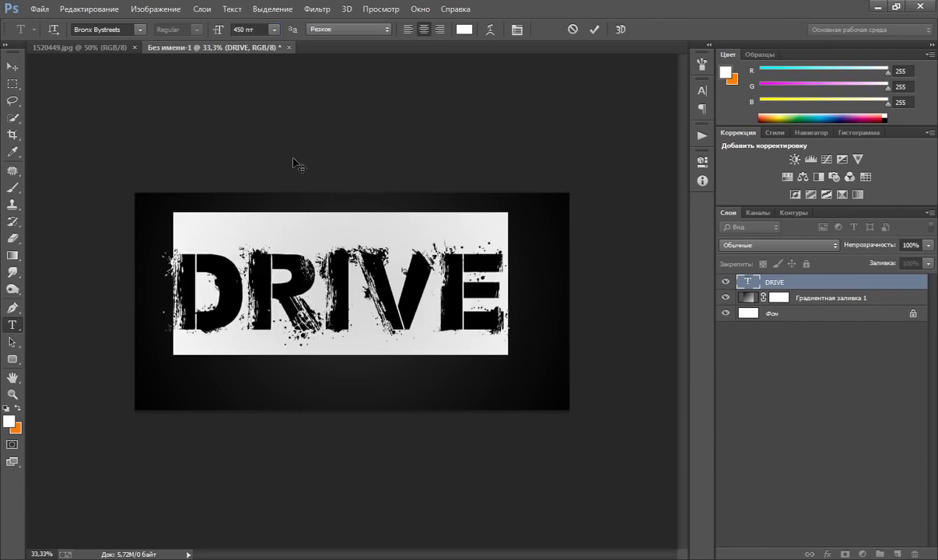
Nudge DRIVE right and down with Shift+arrow keys until it is centred
{"action": "key", "text": "v"}
{"action": "key", "text": "shift+Down"}
{"action": "key", "text": "shift+Down"}
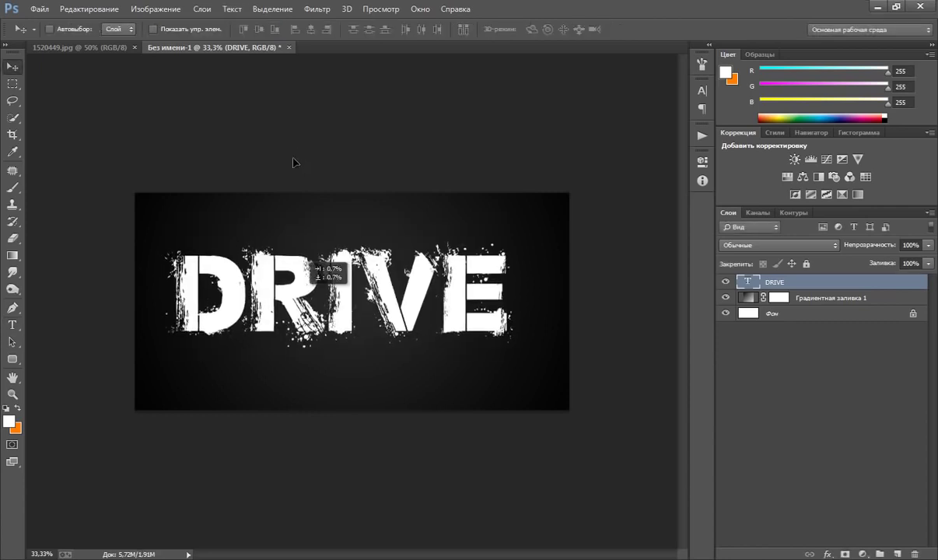
{"action": "key", "text": "shift+Right"}
{"action": "key", "text": "shift+Right"}
{"action": "key", "text": "shift+Right"}
{"action": "key", "text": "shift+Down"}
{"action": "key", "text": "shift+Down"}
{"action": "key", "text": "shift+Down"}
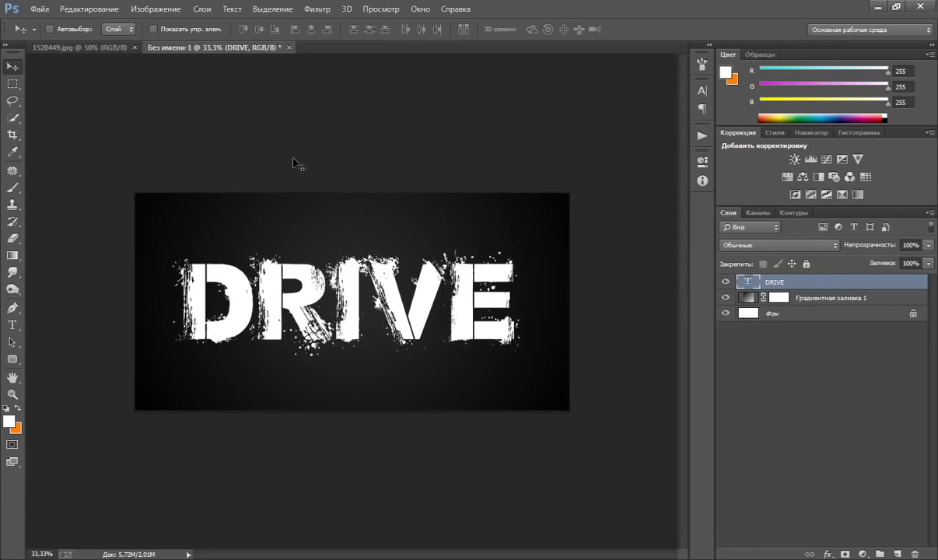
{"action": "key", "text": "shift+Right"}
{"action": "key", "text": "shift+Down"}
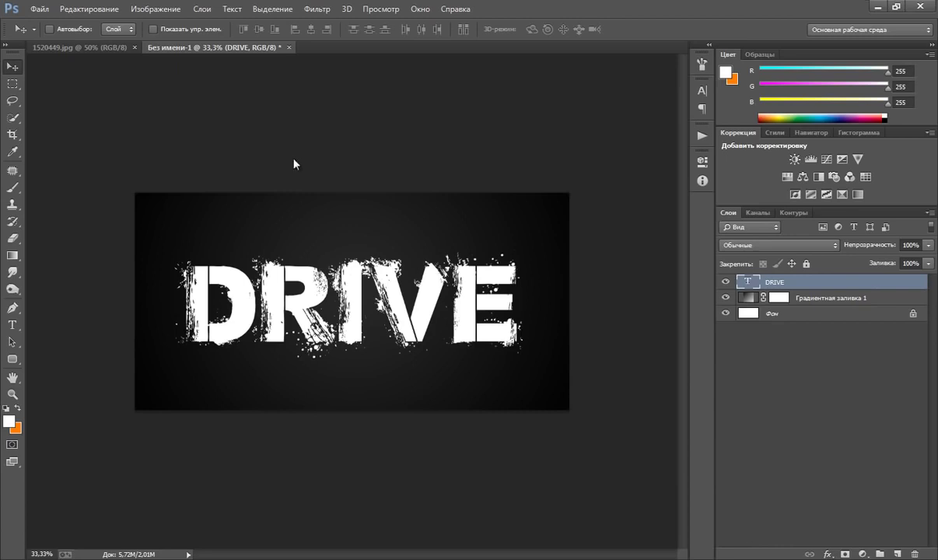
{"action": "key", "text": "shift+F10"}
Add a Drop Shadow to DRIVE with 10 px distance, 0 spread and 10 px size
{"action": "key", "text": "Return"}
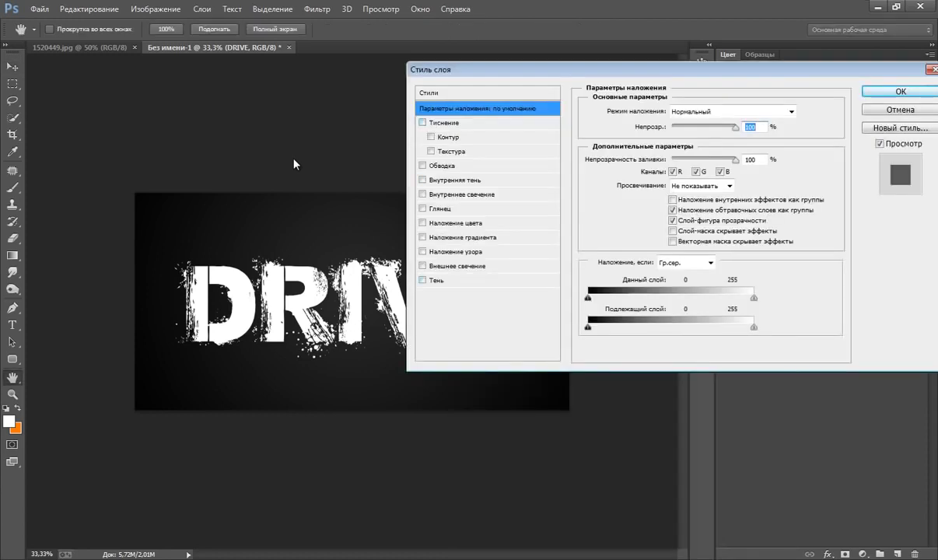
{"action": "key", "text": "Up"}
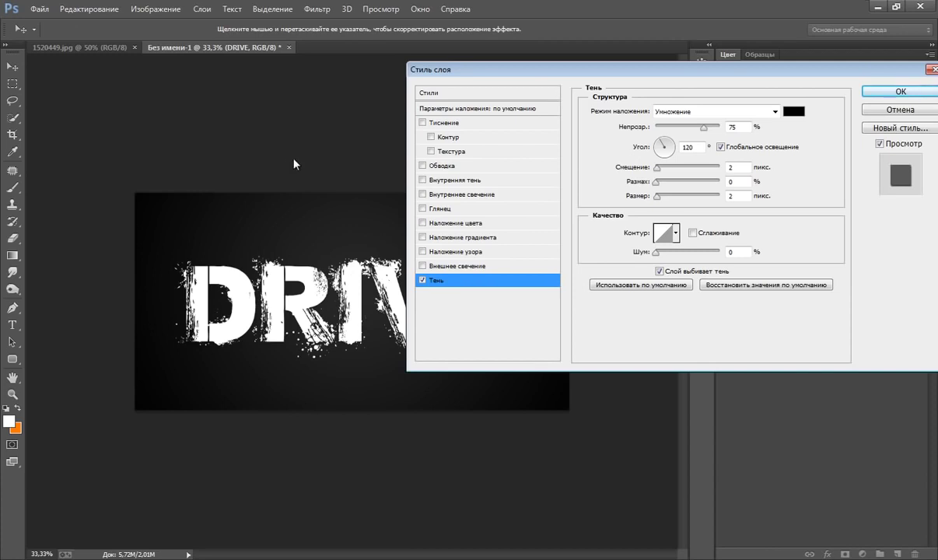
{"action": "key", "text": "Up"}
{"action": "key", "text": "Up"}
{"action": "key", "text": "Up"}
{"action": "key", "text": "Up"}
{"action": "key", "text": "Up"}
{"action": "key", "text": "Up"}
{"action": "key", "text": "Up"}
{"action": "key", "text": "Up"}
{"action": "key", "text": "Up"}
{"action": "key", "text": "Up"}
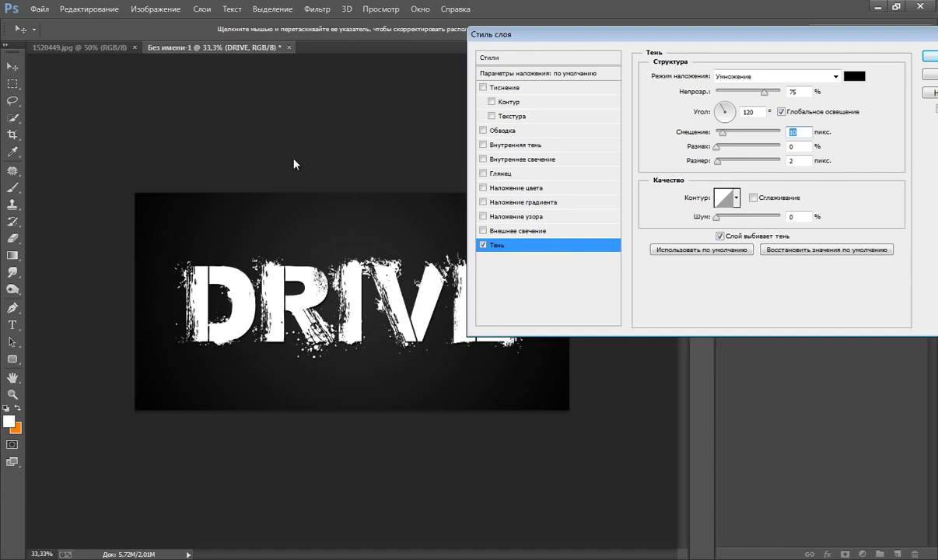
{"action": "key", "text": "Tab"}
{"action": "key", "text": "Tab"}
{"action": "key", "text": "Up"}
{"action": "key", "text": "Up"}
{"action": "key", "text": "Up"}
{"action": "key", "text": "shift+Tab"}
{"action": "key", "text": "Up"}
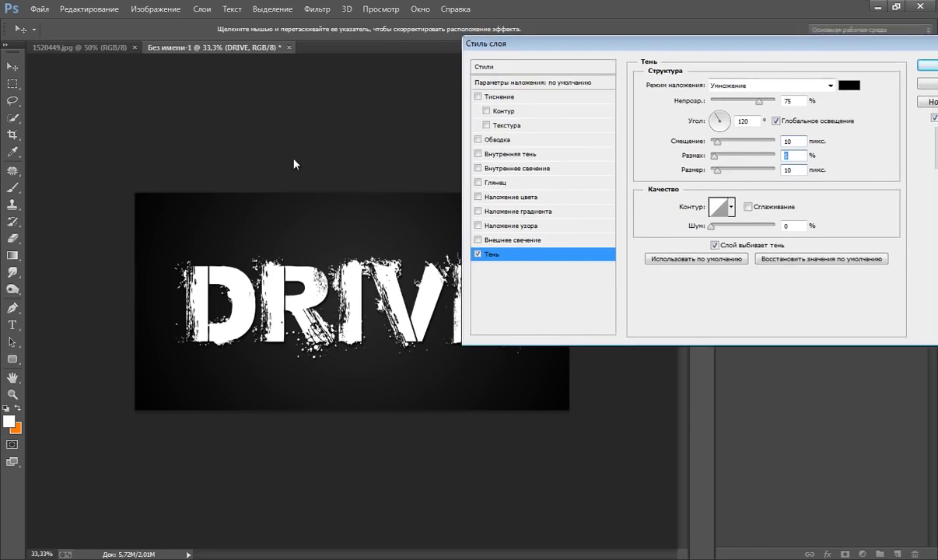
{"action": "key", "text": "Return"}
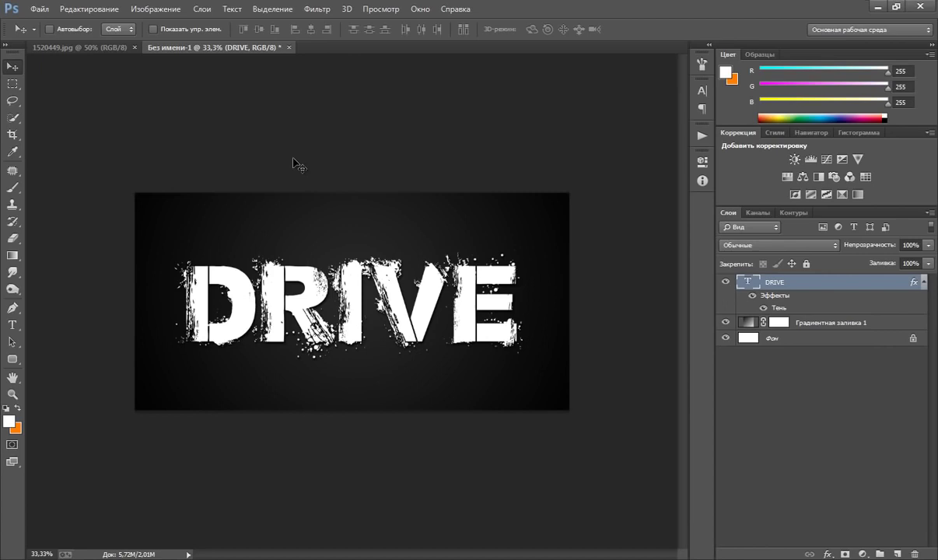
Copy the whole car photo and paste it into the DRIVE document as Layer 1
{"action": "key", "text": "ctrl+Tab"}
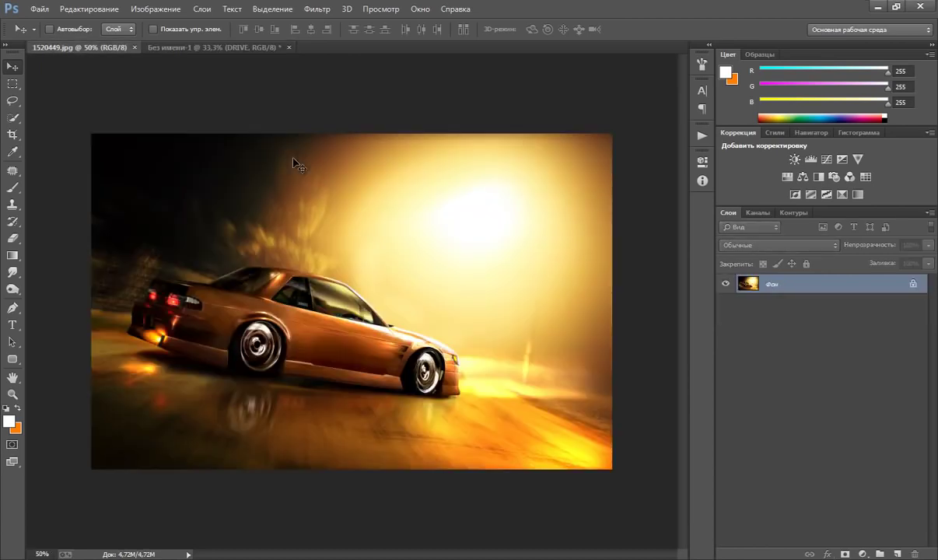
{"action": "key", "text": "ctrl+a"}
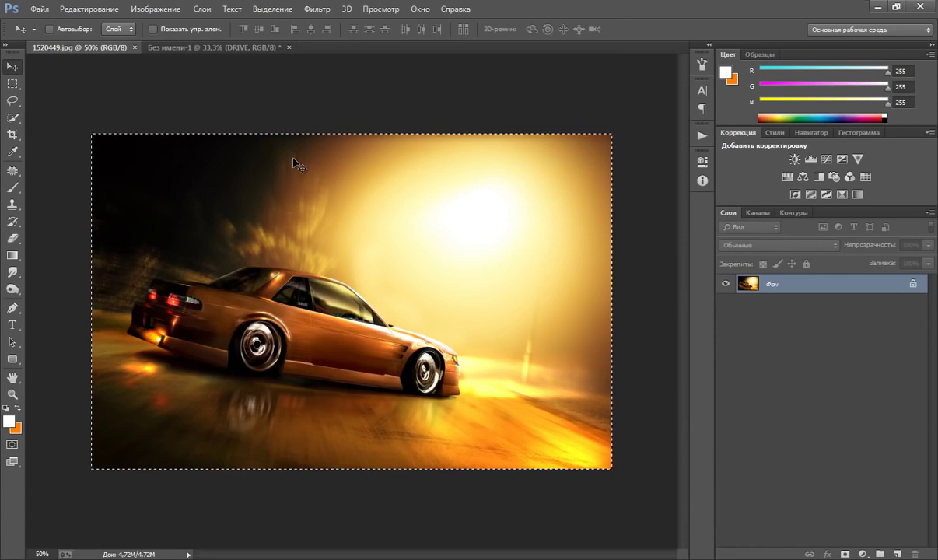
{"action": "key", "text": "ctrl+Tab"}
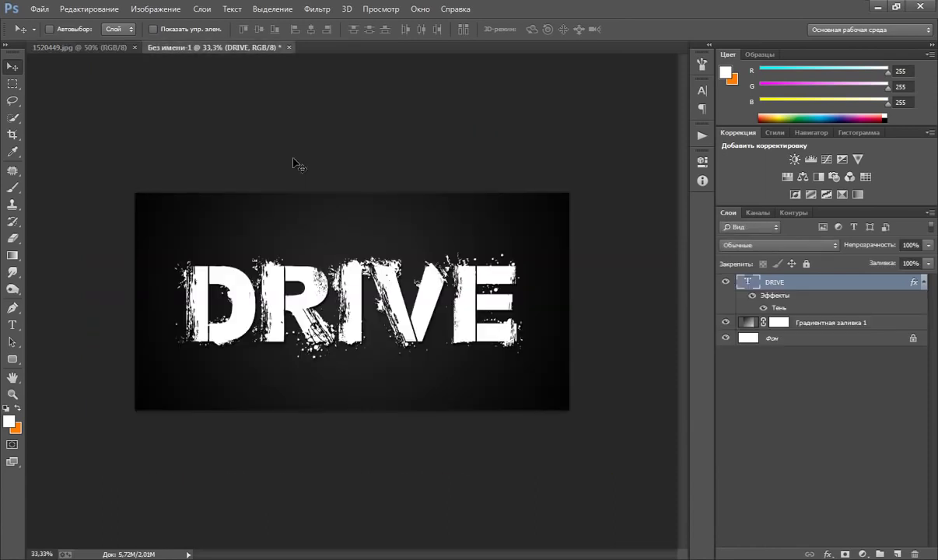
{"action": "key", "text": "ctrl+v"}
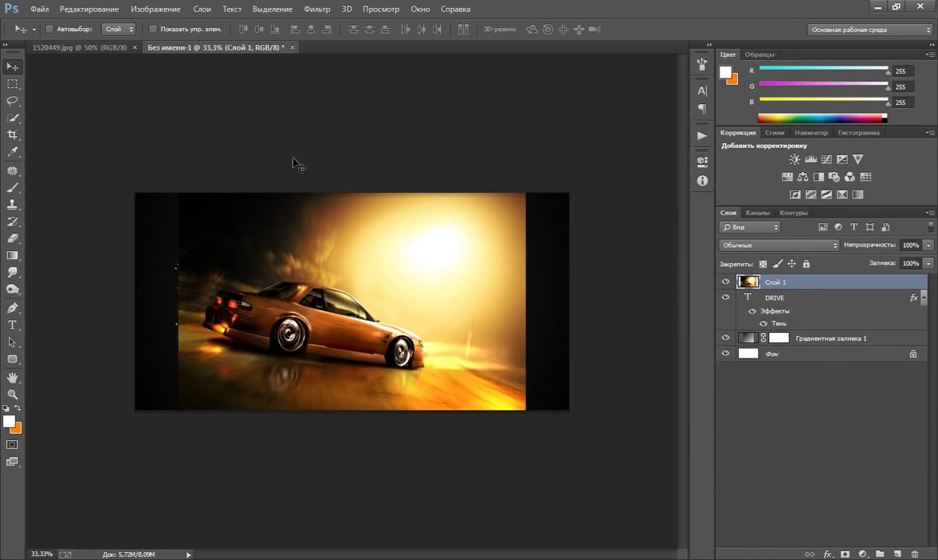
{"action": "key", "text": "Left"}
{"action": "key", "text": "Left"}
{"action": "key", "text": "Left"}
{"action": "key", "text": "Left"}
{"action": "key", "text": "Left"}
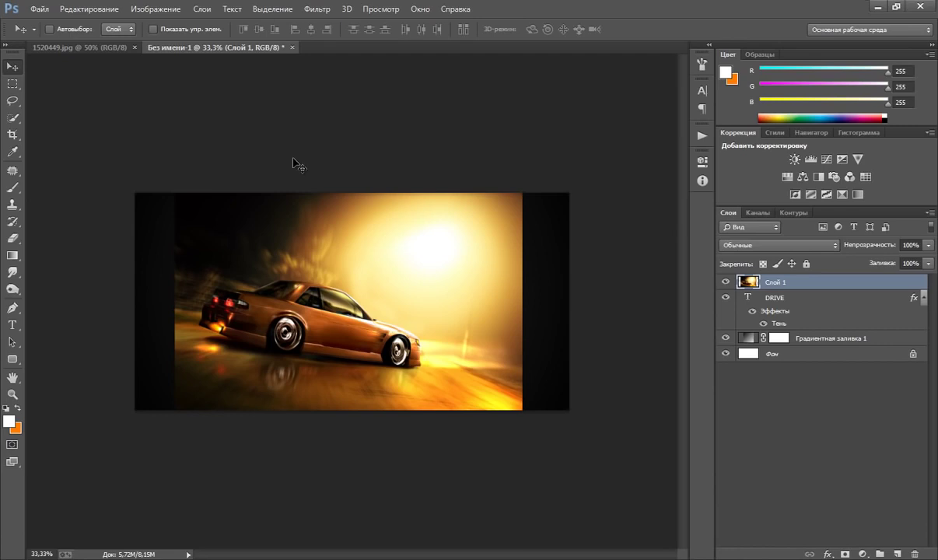
Slightly enlarge and raise the car layer, then clip it to DRIVE with Ctrl+Alt+G
{"action": "key", "text": "ctrl+t"}
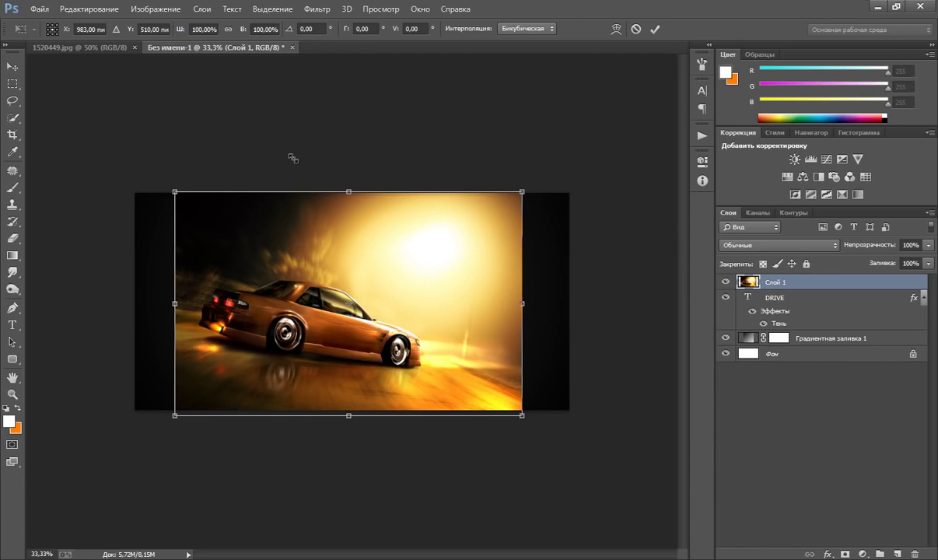
{"action": "left_click_drag", "start_coordinate": [522, 415], "coordinate": [524, 416]}
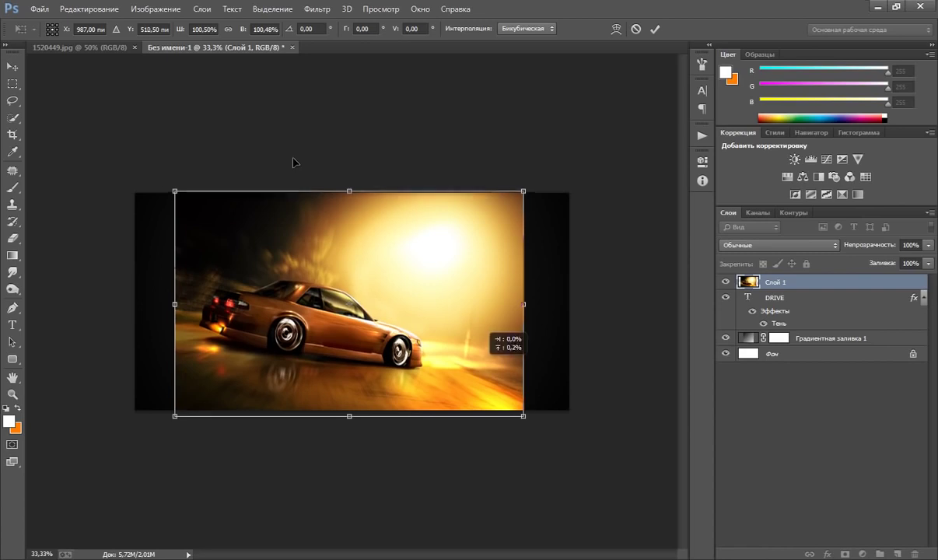
{"action": "key", "text": "shift+Up"}
{"action": "key", "text": "shift+Up"}
{"action": "key", "text": "shift+Up"}
{"action": "key", "text": "Up"}
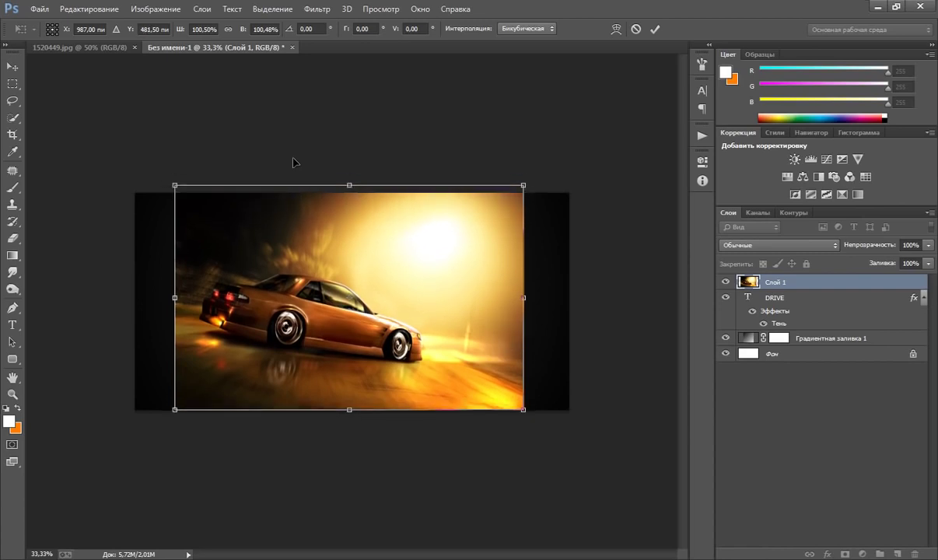
{"action": "key", "text": "Return"}
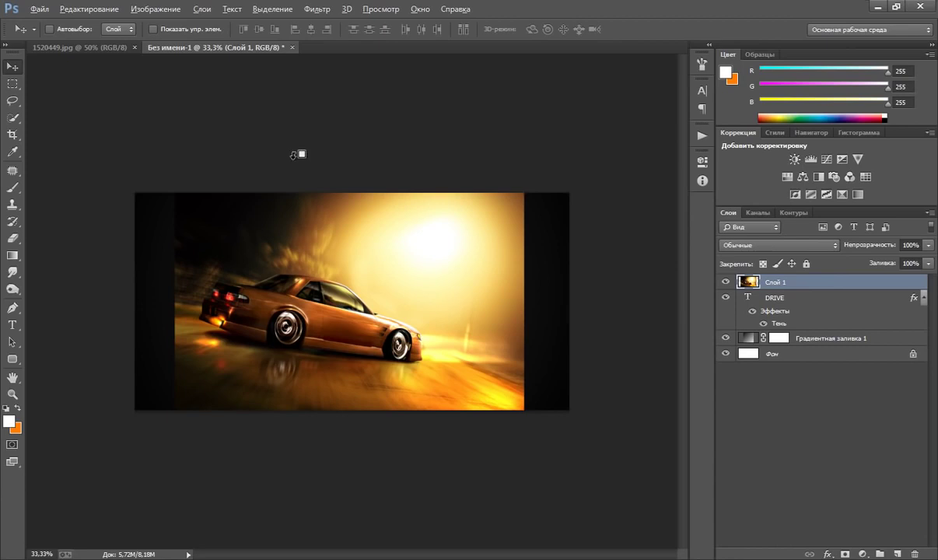
{"action": "key", "text": "ctrl+alt+g"}
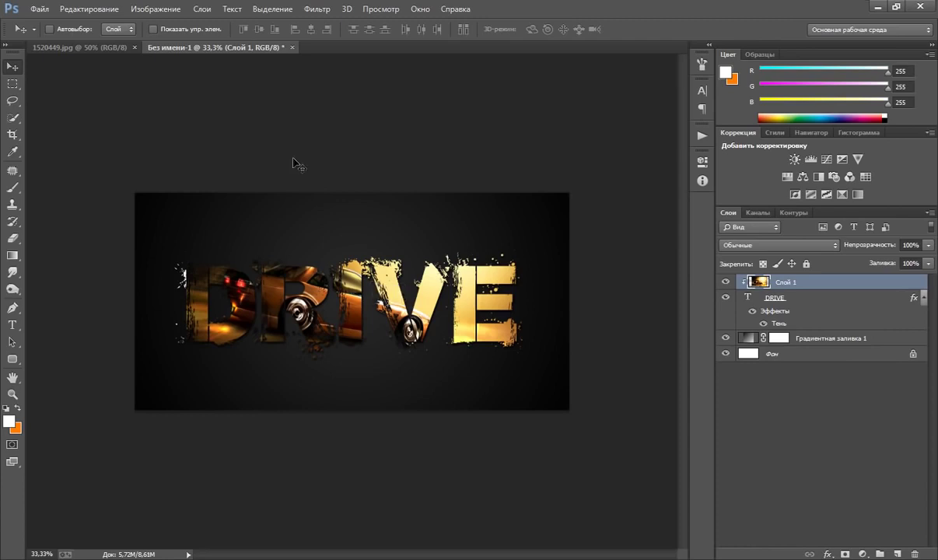
Rotate the clipped car photo about -5.72° and shift it slightly left
{"action": "key", "text": "ctrl+t"}
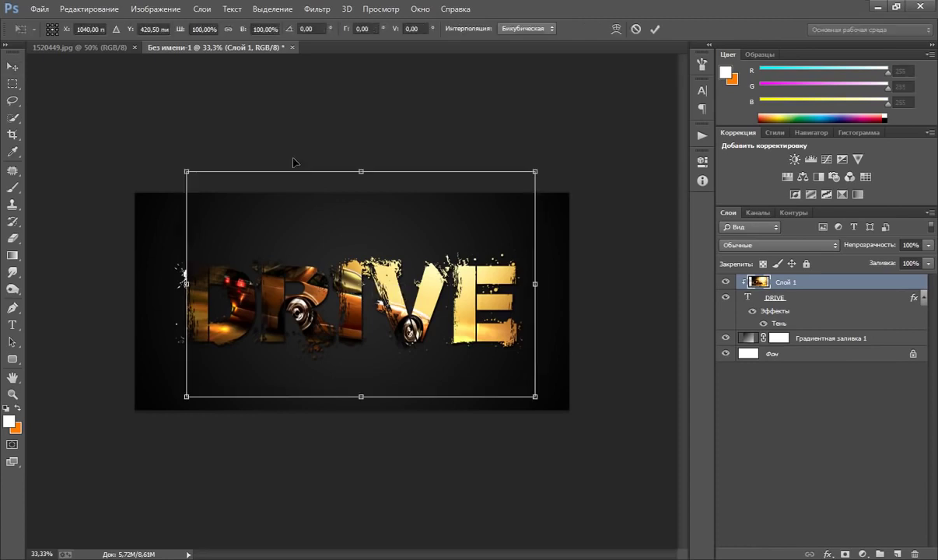
{"action": "left_click_drag", "start_coordinate": [186, 171], "coordinate": [181, 168]}
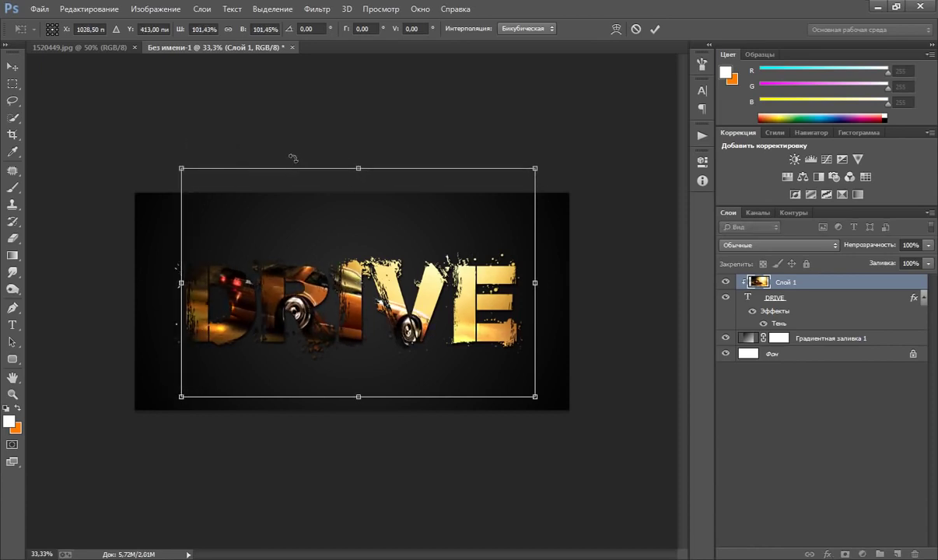
{"action": "mouse_move", "coordinate": [292, 159]}
{"action": "left_mouse_down"}
{"action": "mouse_move", "coordinate": [280, 167]}
{"action": "mouse_move", "coordinate": [293, 162]}
{"action": "left_mouse_up"}
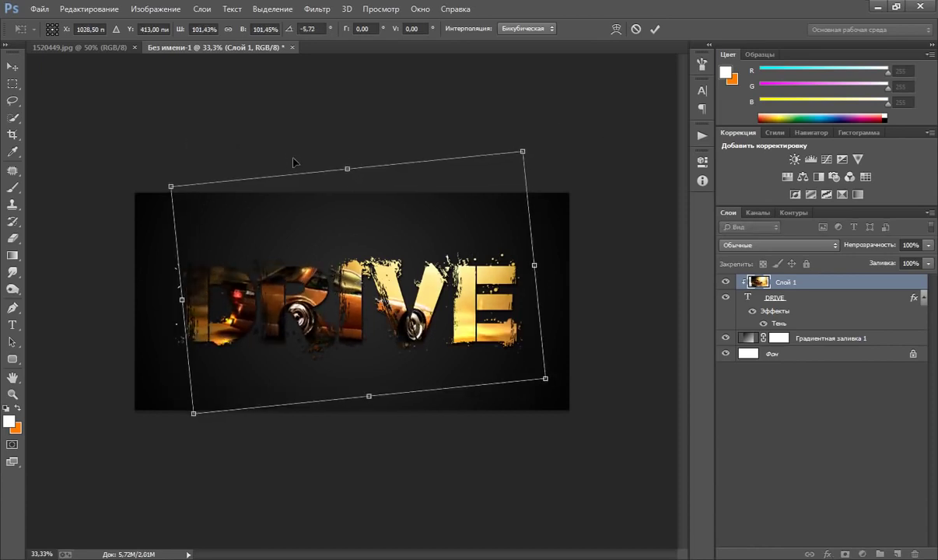
{"action": "mouse_move", "coordinate": [413, 254]}
{"action": "left_mouse_down"}
{"action": "mouse_move", "coordinate": [406, 261]}
{"action": "mouse_move", "coordinate": [406, 248]}
{"action": "left_mouse_up"}
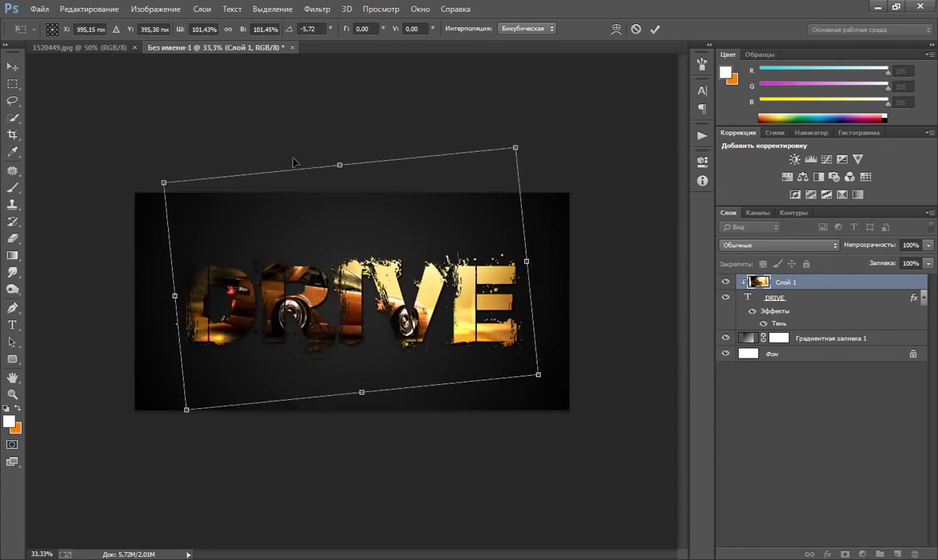
{"action": "key", "text": "Left"}
{"action": "key", "text": "Left"}
{"action": "key", "text": "Left"}
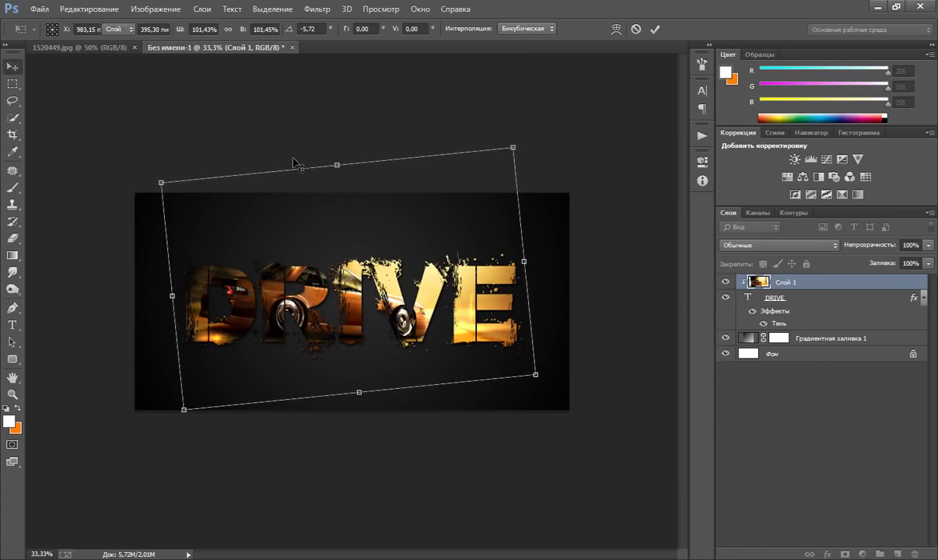
{"action": "key", "text": "Return"}
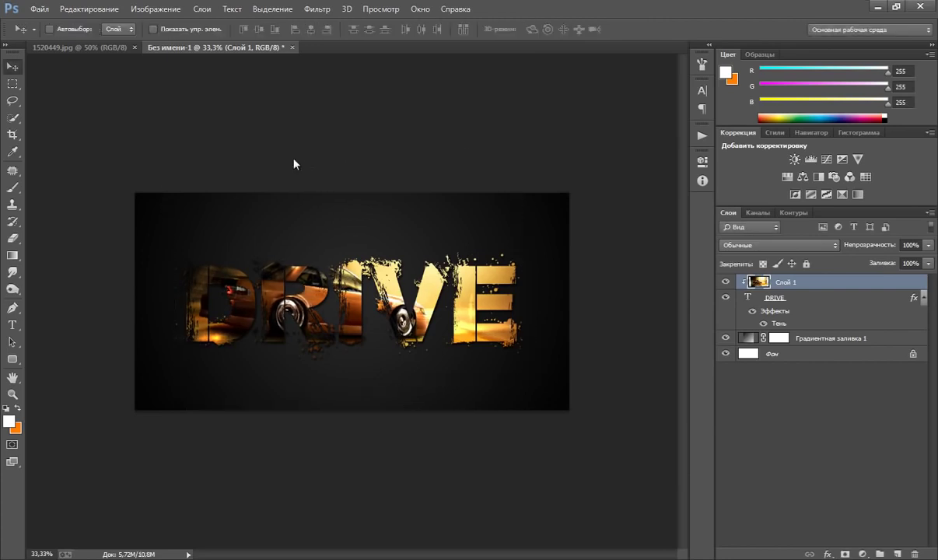